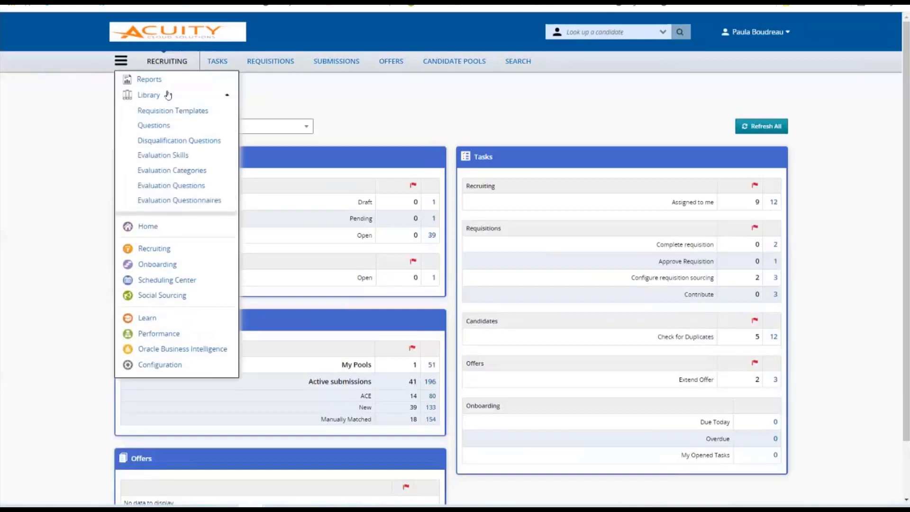
# Create a new evaluation question in the Evaluation Questions library and set its answer type to Date
pyautogui.click(177, 186)
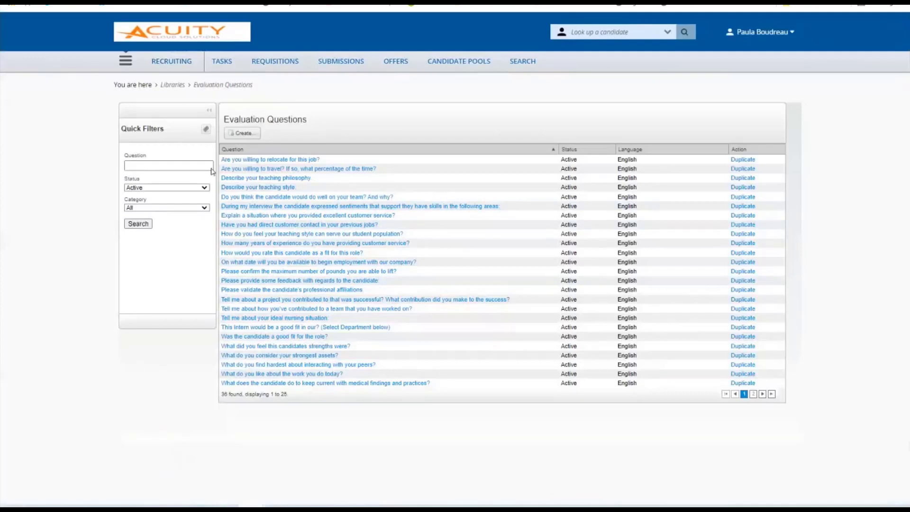
pyautogui.click(243, 134)
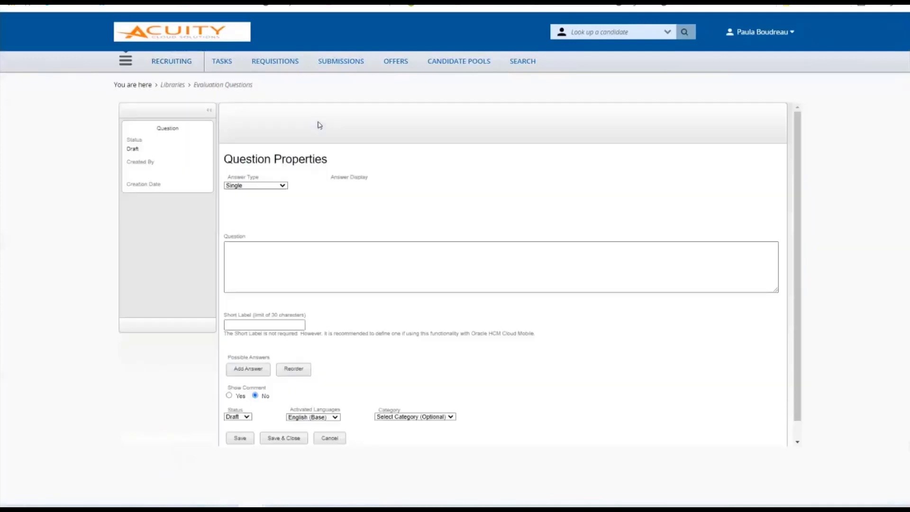
pyautogui.click(282, 187)
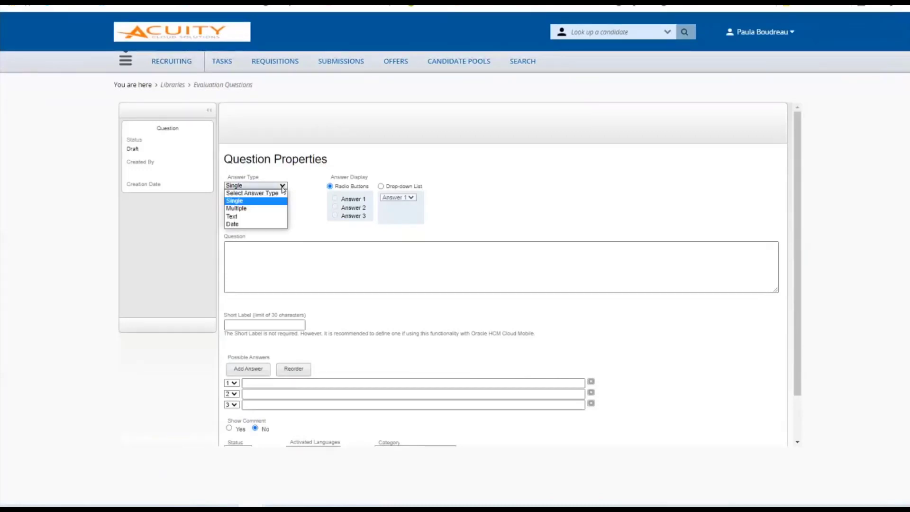
pyautogui.click(255, 225)
# Enter the question text "How much notice is needed if you are offered the position", leaving the short label blank
pyautogui.click(264, 264)
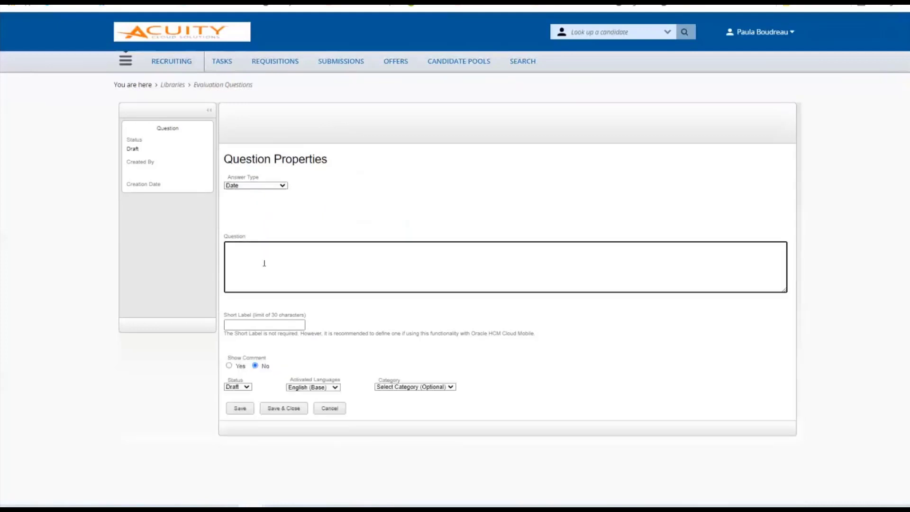
pyautogui.write('How')
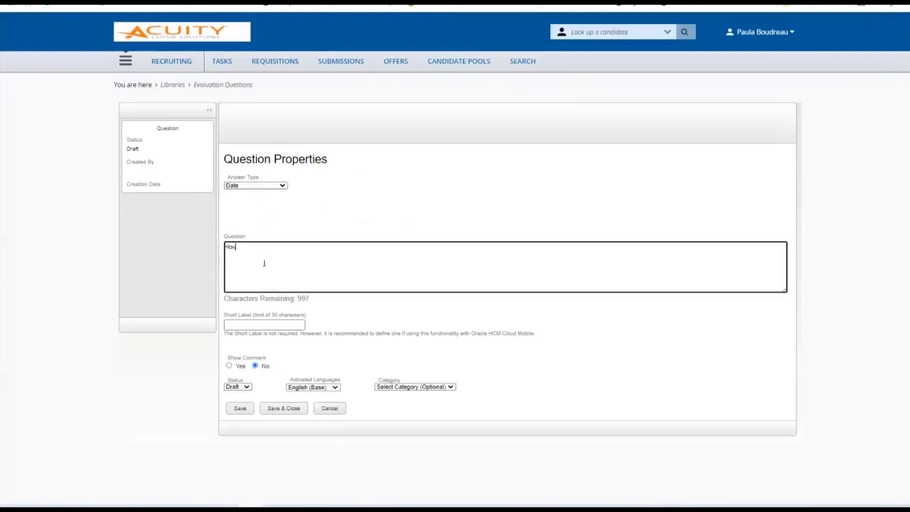
pyautogui.write(' much notice is needed if you are ')
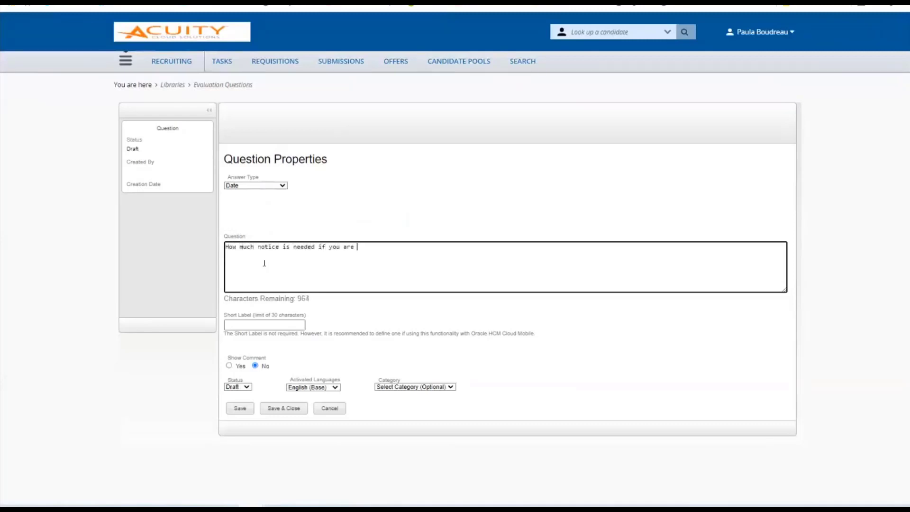
pyautogui.write('offered the position')
pyautogui.click(249, 323)
pyautogui.click(364, 304)
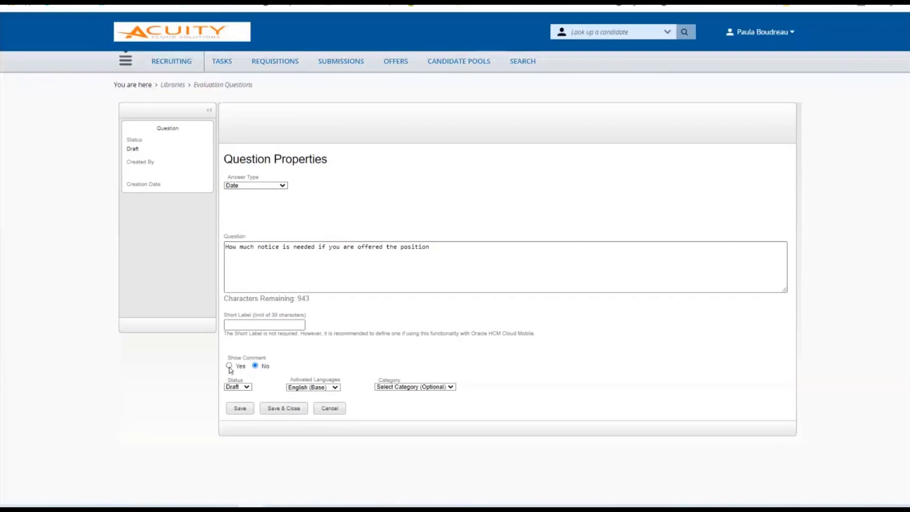
# Enable comments for the question, set its status to Active without a category, and save and close it
pyautogui.click(246, 387)
pyautogui.click(241, 402)
pyautogui.click(425, 388)
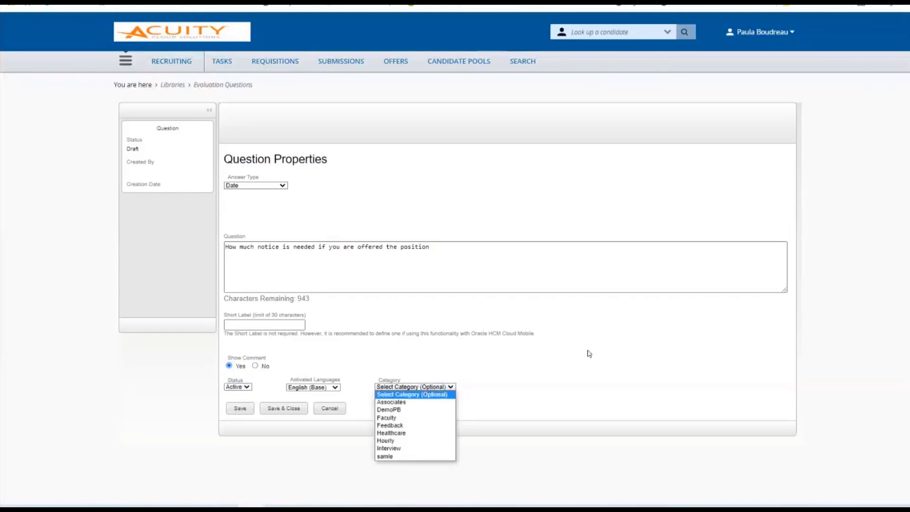
pyautogui.click(612, 395)
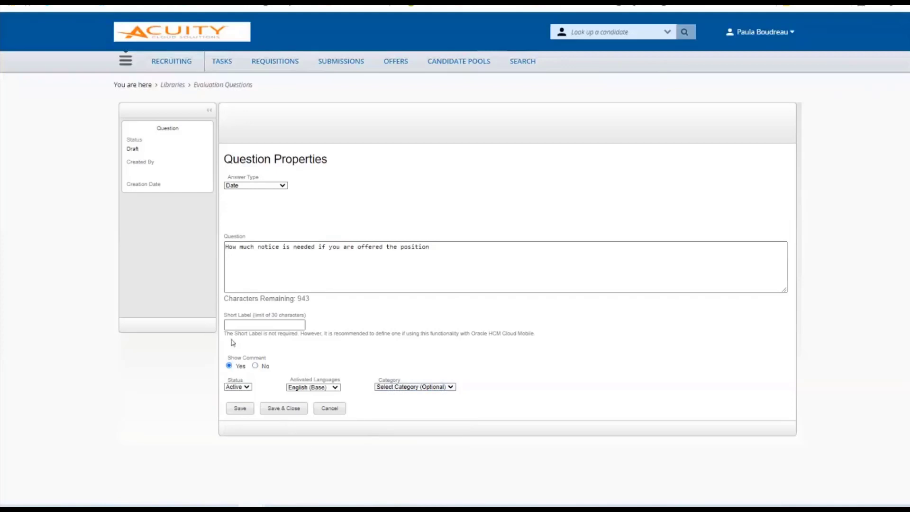
pyautogui.click(293, 413)
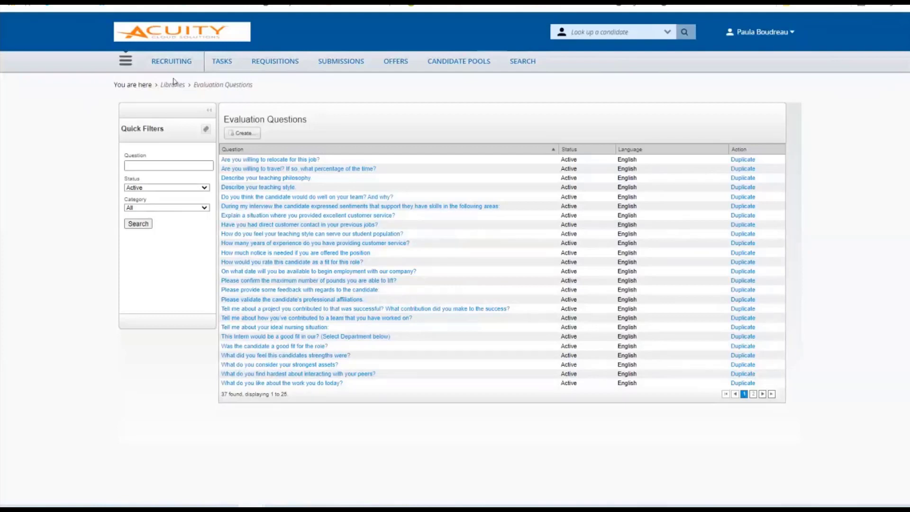
# Open the Evaluation Questionnaires library
pyautogui.click(126, 61)
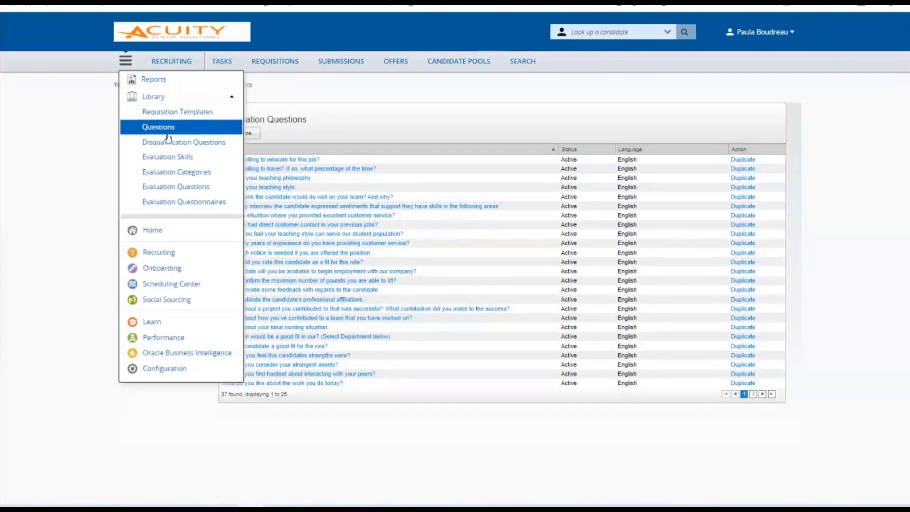
pyautogui.click(187, 201)
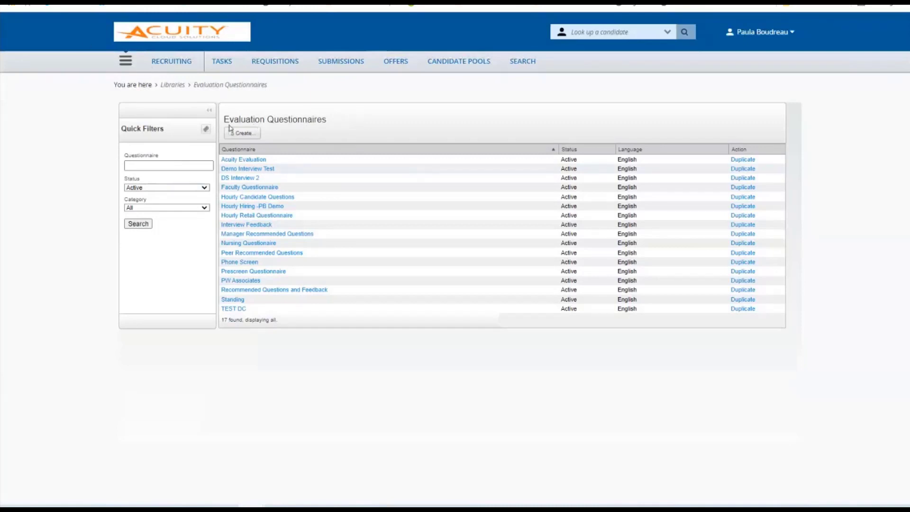
pyautogui.click(244, 135)
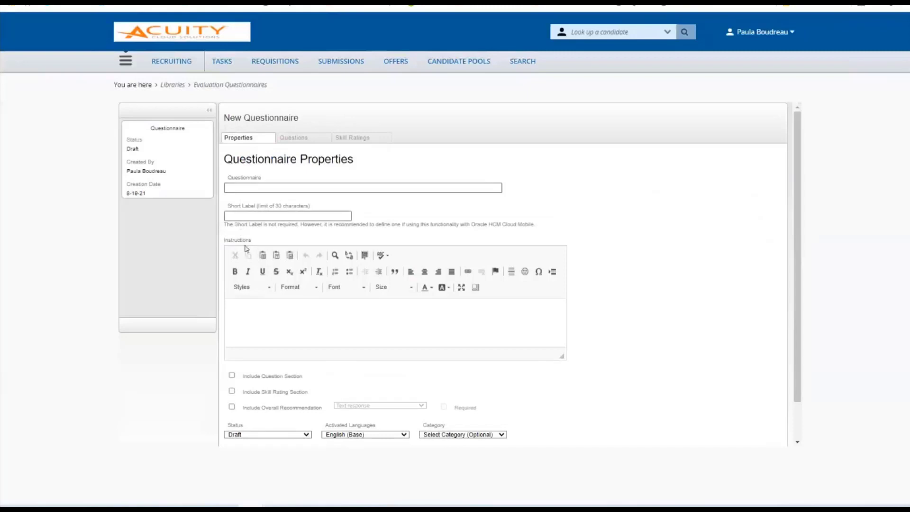
pyautogui.click(253, 324)
pyautogui.scroll(-1, 252, 321)
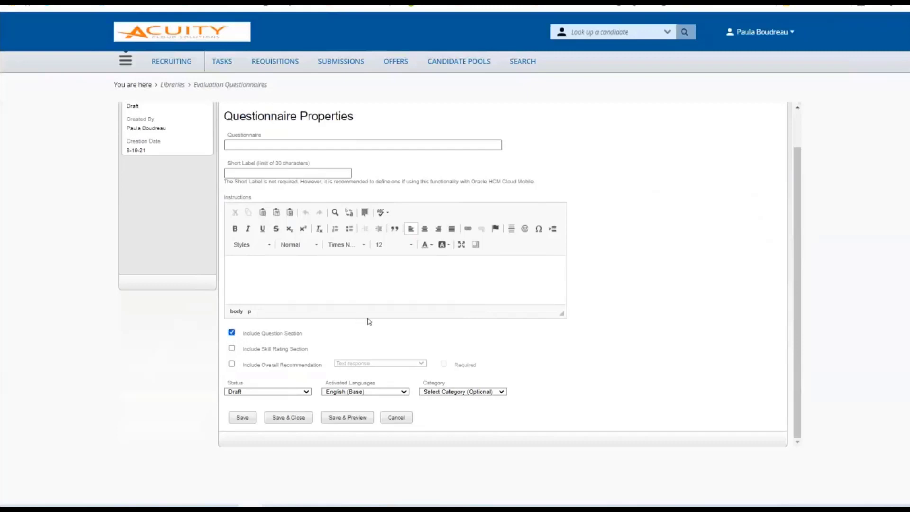
pyautogui.scroll(2, 392, 315)
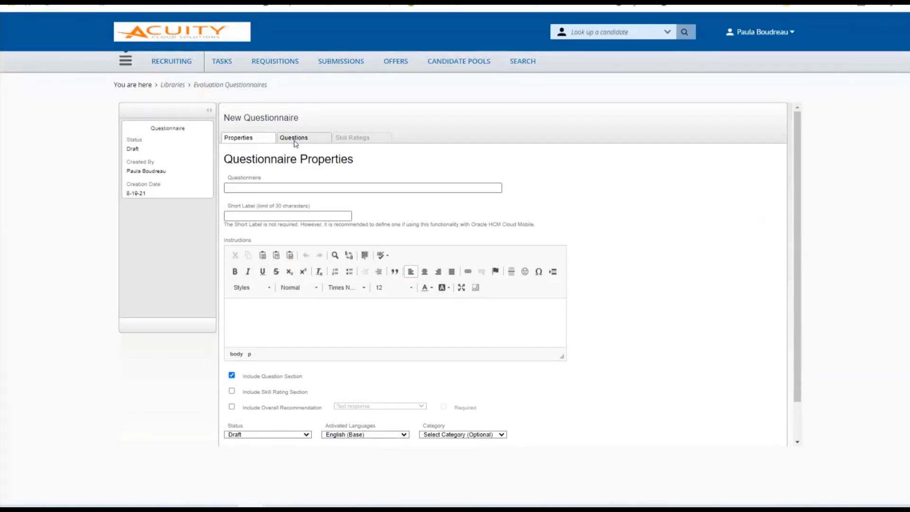
pyautogui.scroll(-1, 529, 308)
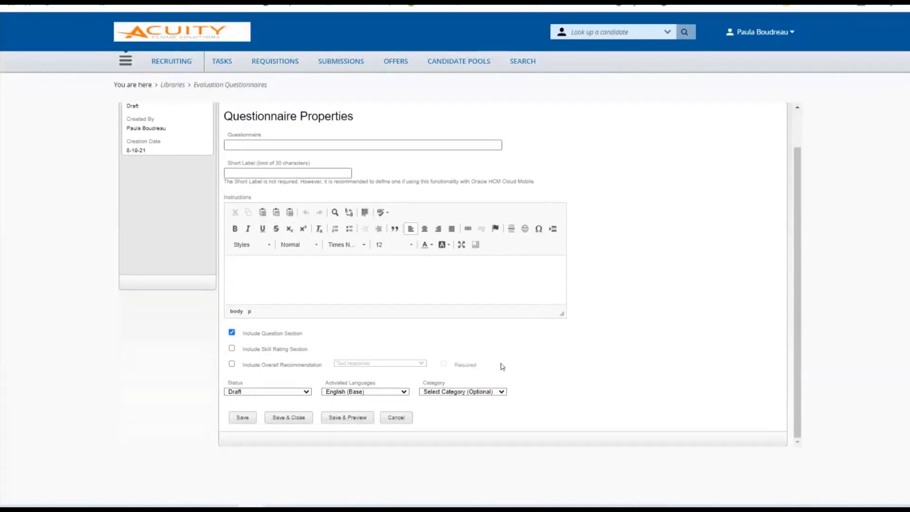
pyautogui.click(232, 349)
pyautogui.scroll(1, 349, 329)
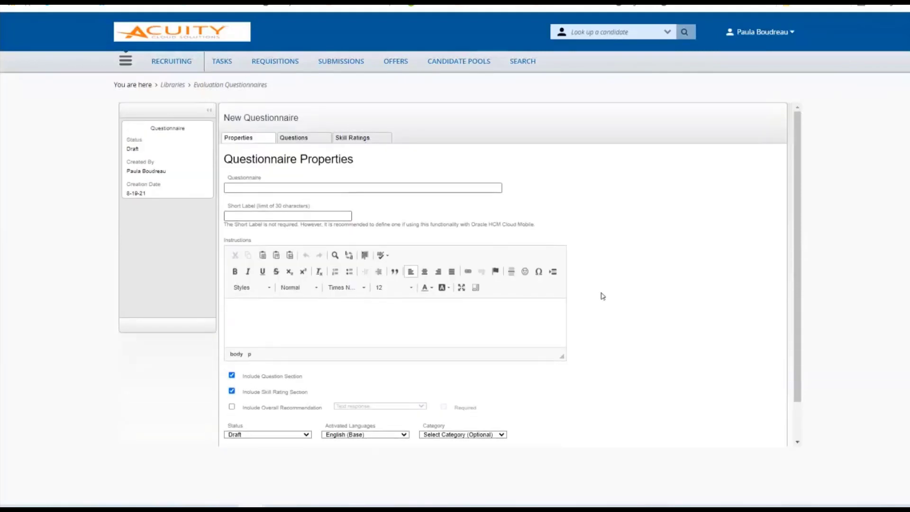
pyautogui.scroll(-1, 603, 296)
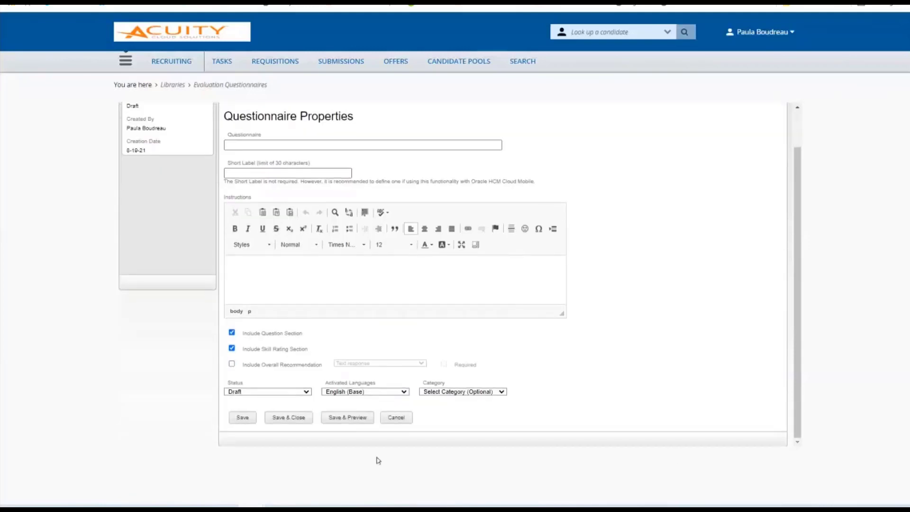
pyautogui.click(233, 365)
pyautogui.click(376, 365)
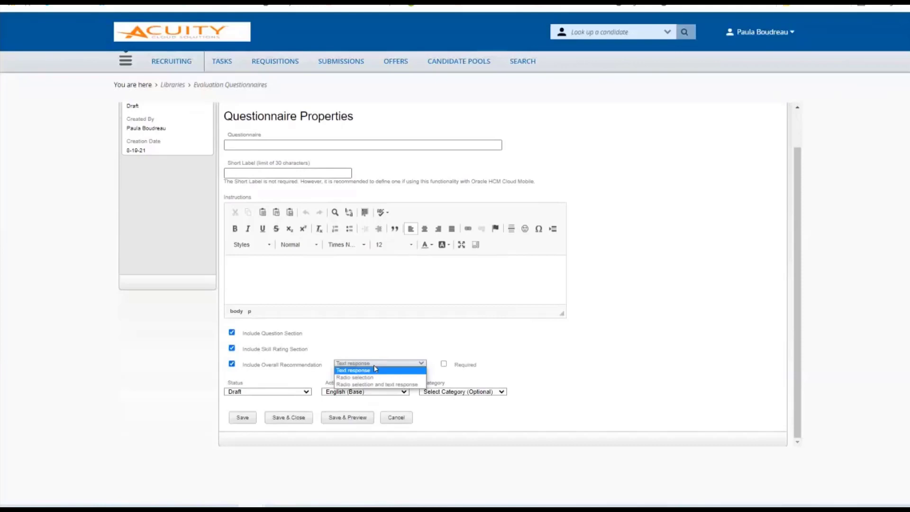
pyautogui.click(494, 361)
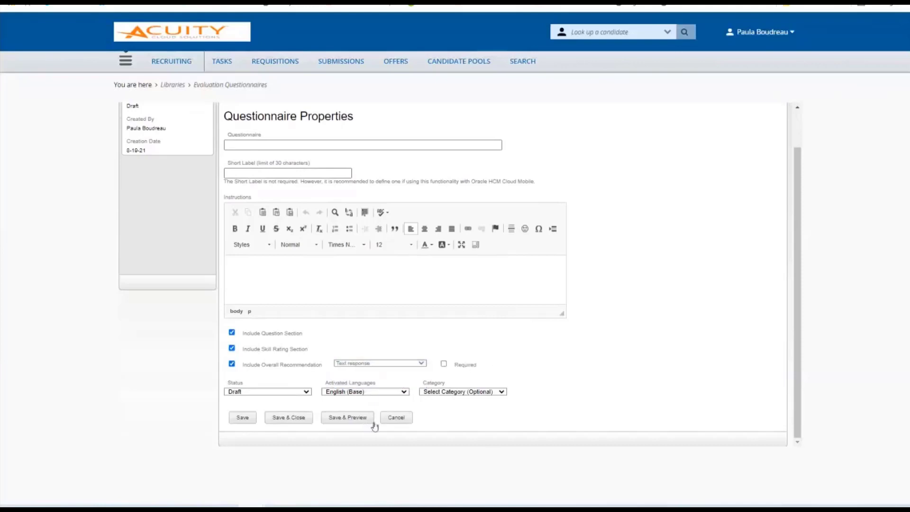
pyautogui.click(397, 418)
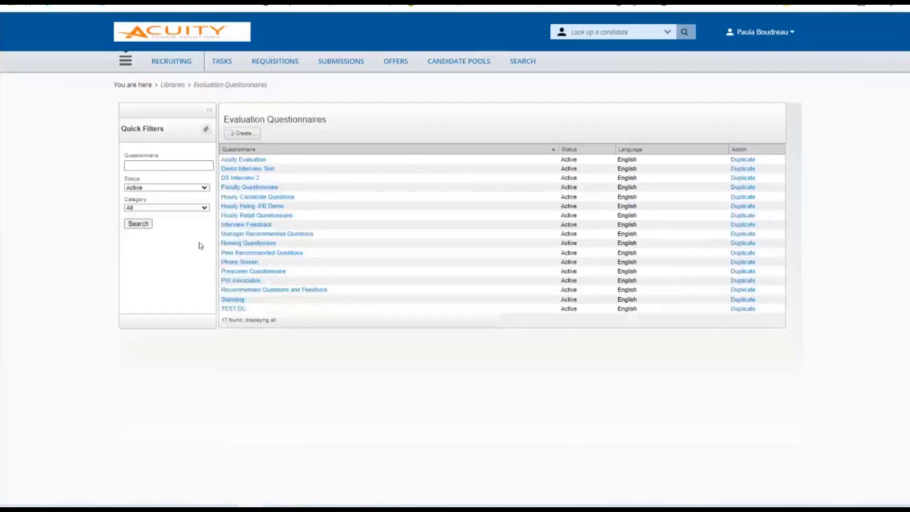
# Open the Phone Screen questionnaire and review its properties, including the instructions and included sections
pyautogui.click(240, 262)
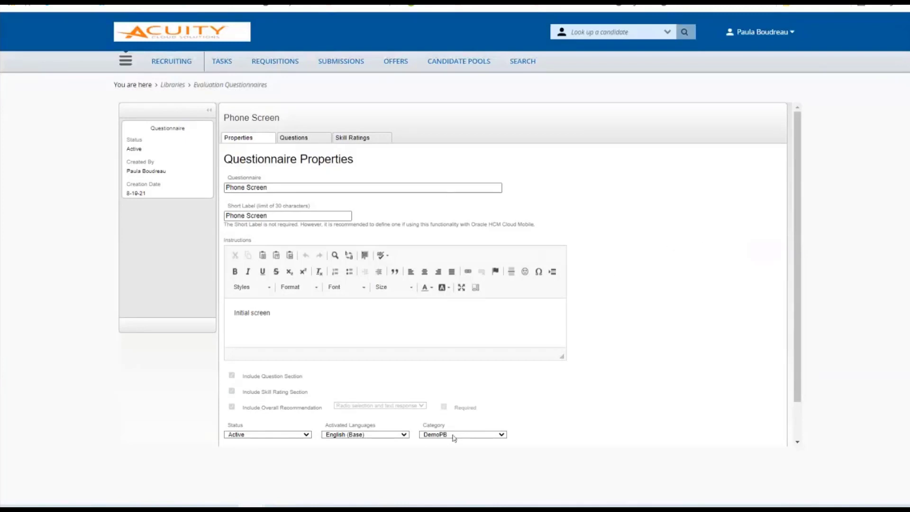
pyautogui.scroll(-2, 446, 356)
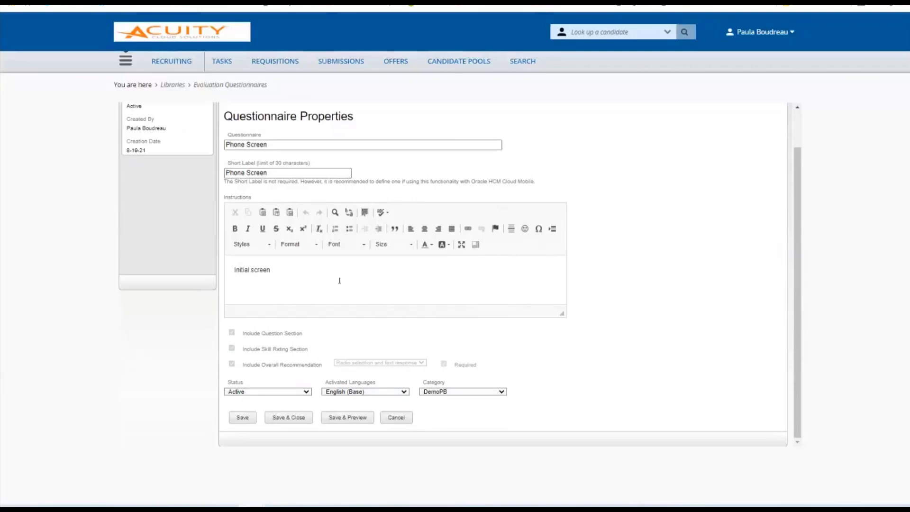
pyautogui.scroll(1, 272, 336)
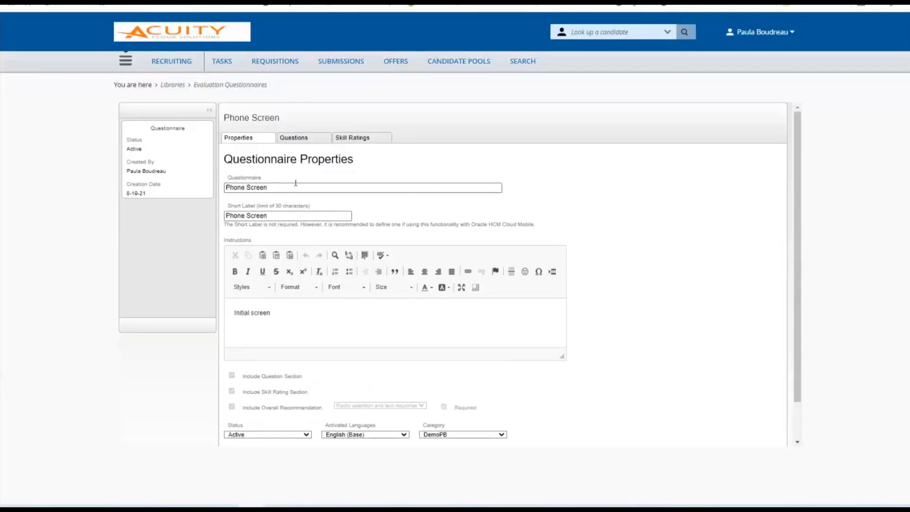
# Review the Phone Screen questionnaire's full list of questions and its skill ratings, and return to its properties
pyautogui.click(287, 141)
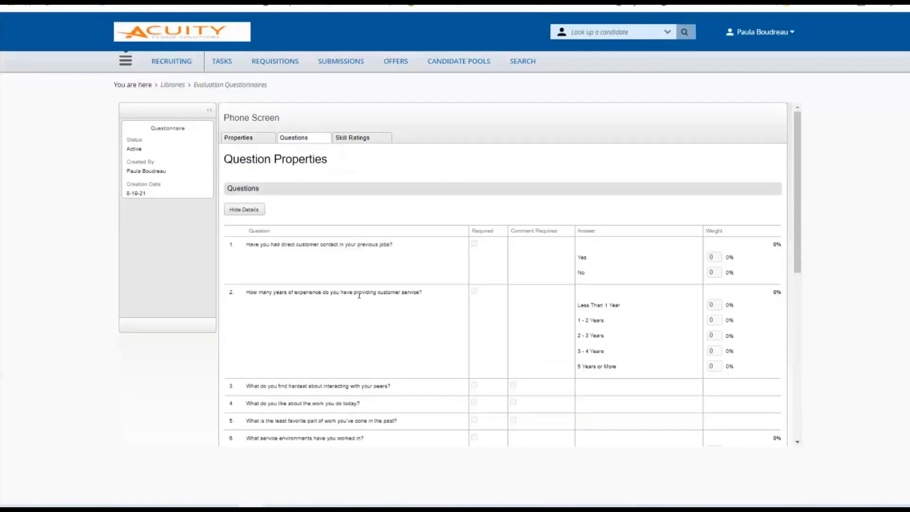
pyautogui.scroll(-5, 424, 254)
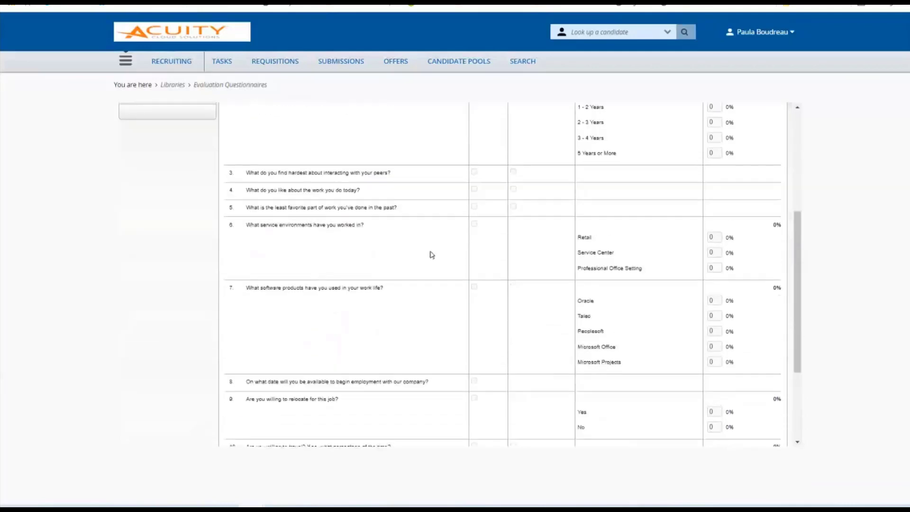
pyautogui.scroll(-3, 432, 255)
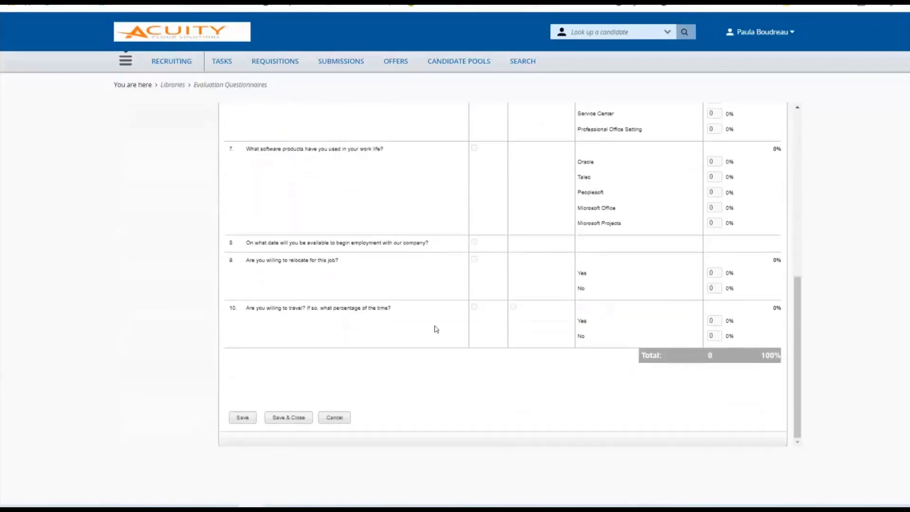
pyautogui.scroll(5, 434, 326)
pyautogui.scroll(3, 338, 281)
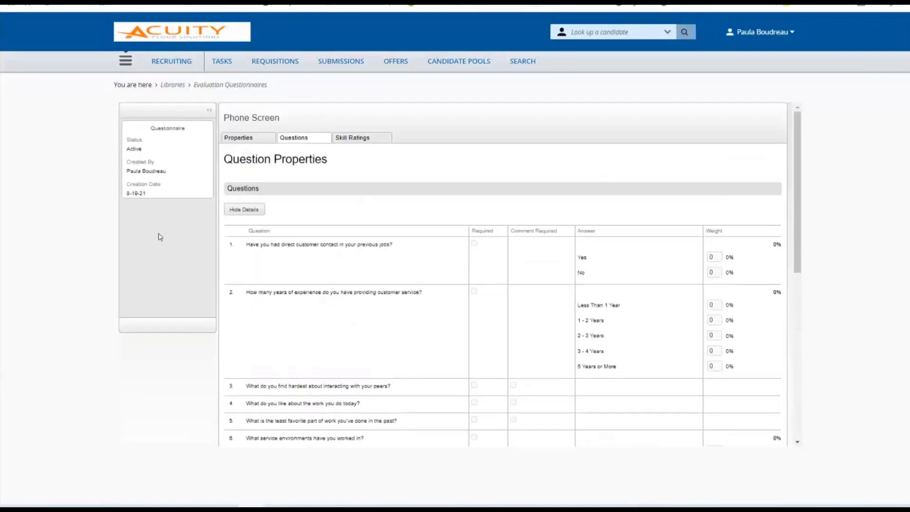
pyautogui.click(358, 141)
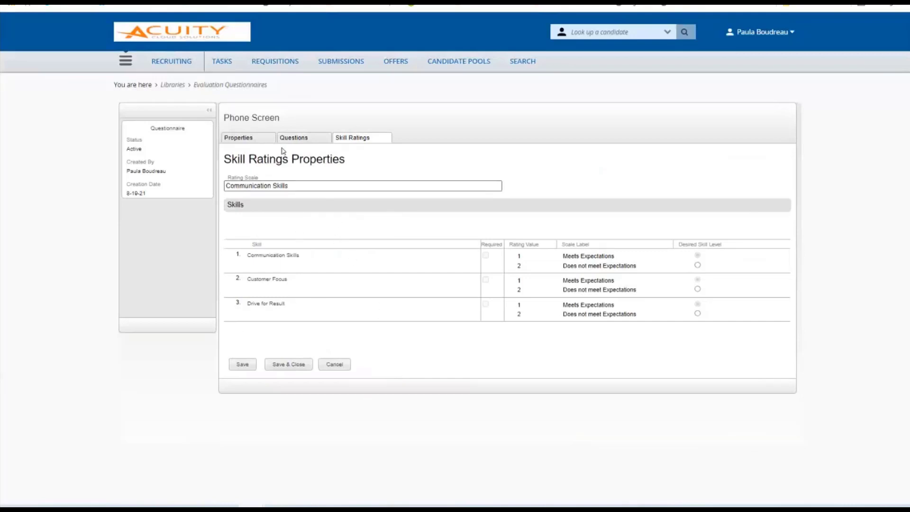
pyautogui.click(265, 139)
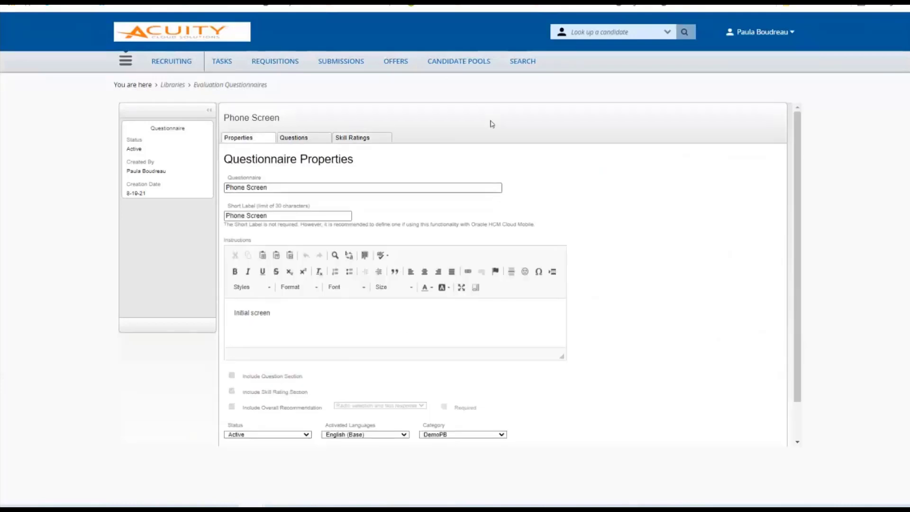
# Open the requisition list and sort it by unposting date in descending order
pyautogui.click(278, 65)
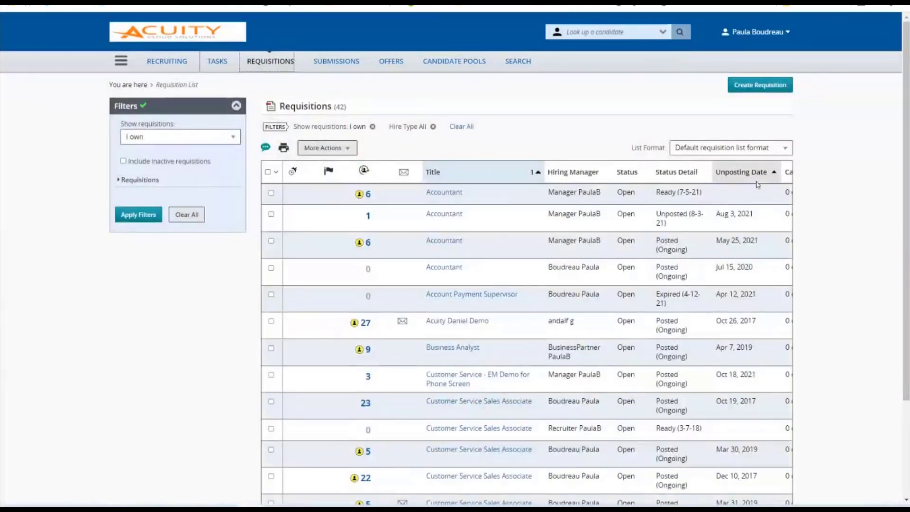
pyautogui.click(773, 176)
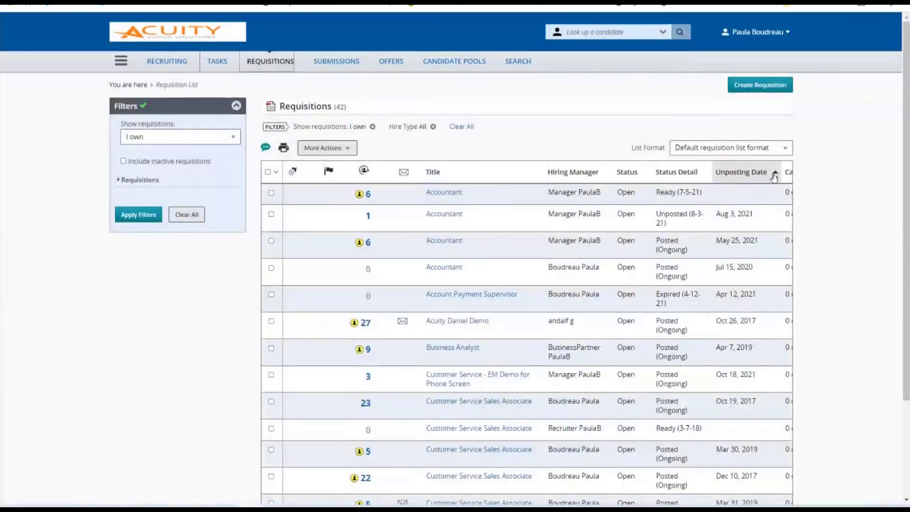
pyautogui.click(774, 176)
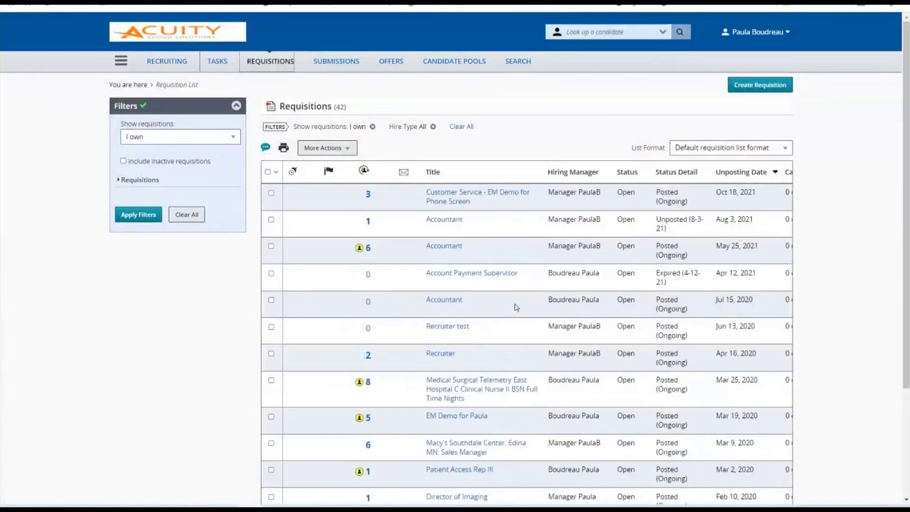
# Open the Customer Service - EM Demo for Phone Screen requisition and show its interviews
pyautogui.click(451, 205)
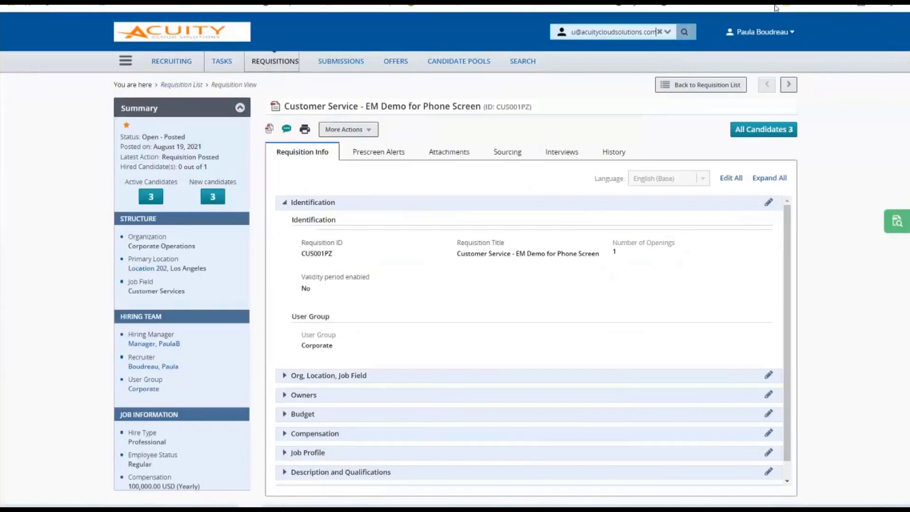
pyautogui.click(562, 153)
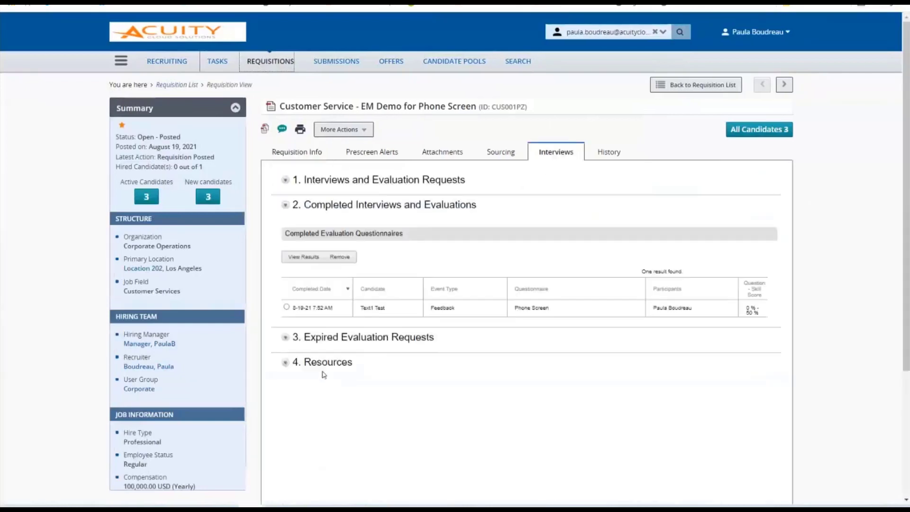
# Look over the requisition's attached questionnaires and participants, and open the results of the completed Phone Screen evaluation
pyautogui.scroll(-10, 674, 316)
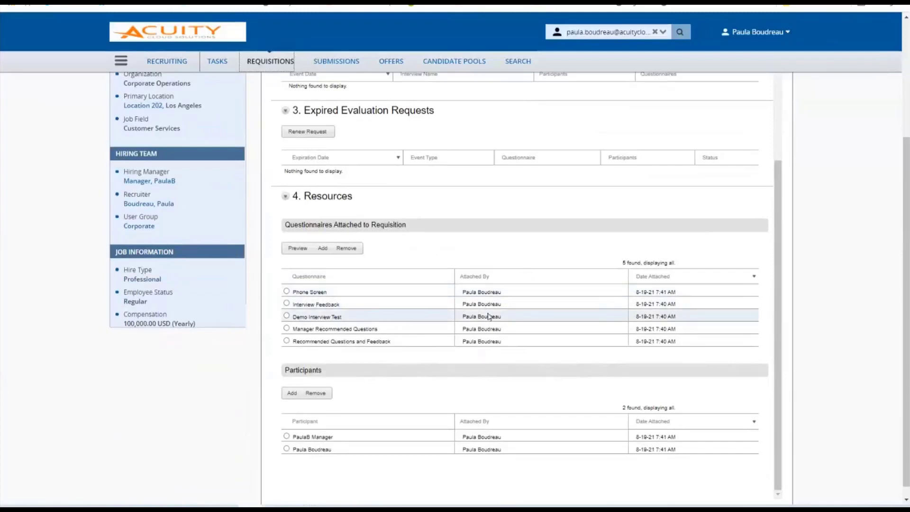
pyautogui.scroll(1, 453, 359)
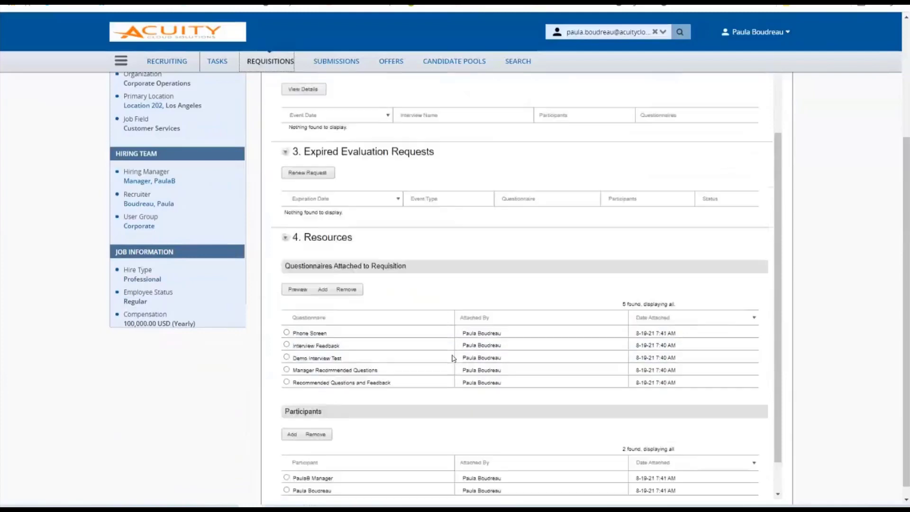
pyautogui.scroll(4, 453, 359)
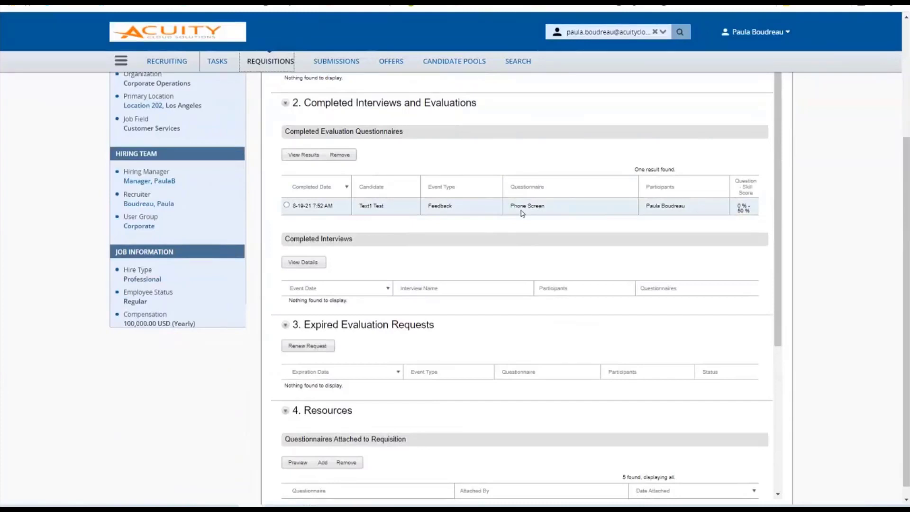
pyautogui.click(287, 205)
pyautogui.click(286, 205)
pyautogui.click(304, 155)
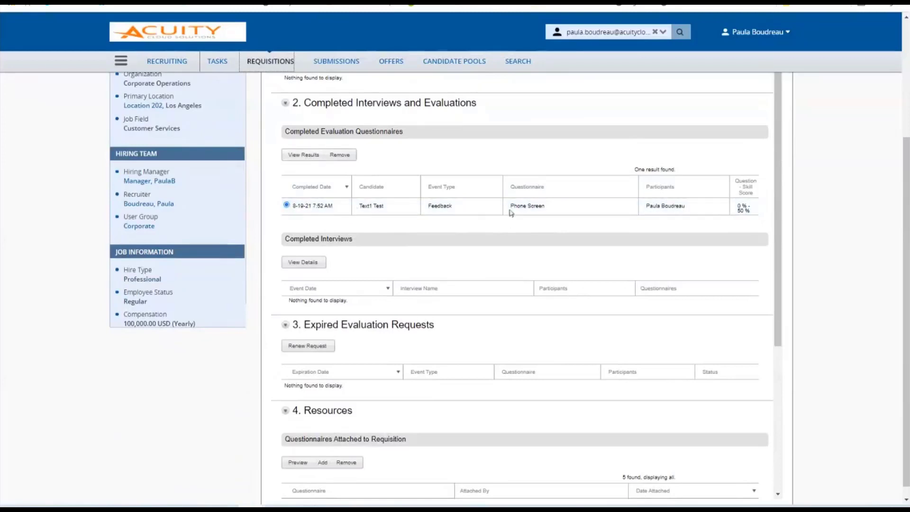
# Examine the completed Phone Screen's answers, skill ratings, recommendation and average scores
pyautogui.scroll(-3, 607, 266)
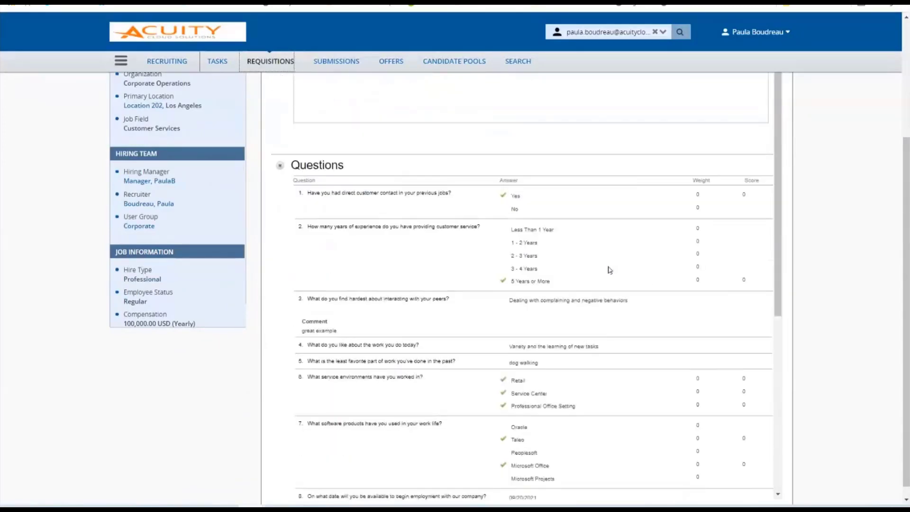
pyautogui.scroll(3, 595, 232)
pyautogui.scroll(3, 571, 209)
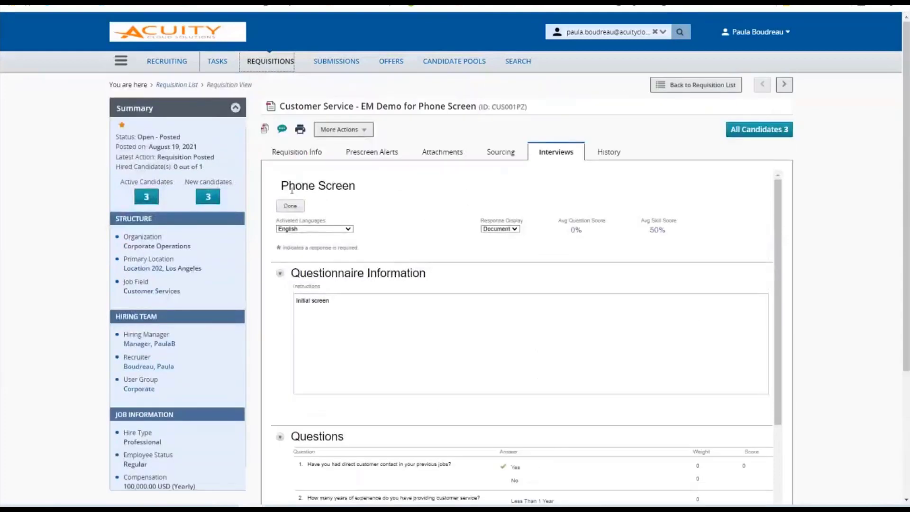
pyautogui.scroll(-3, 559, 304)
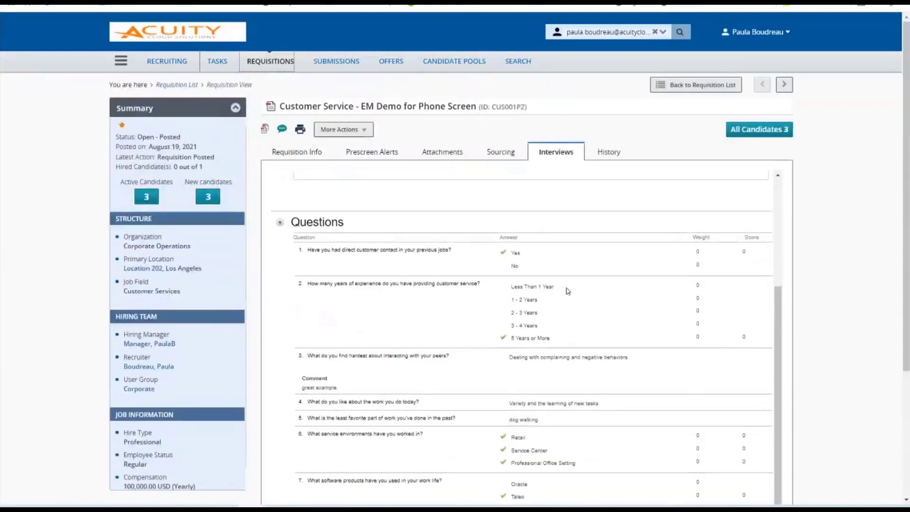
pyautogui.scroll(3, 566, 291)
pyautogui.scroll(-10, 600, 298)
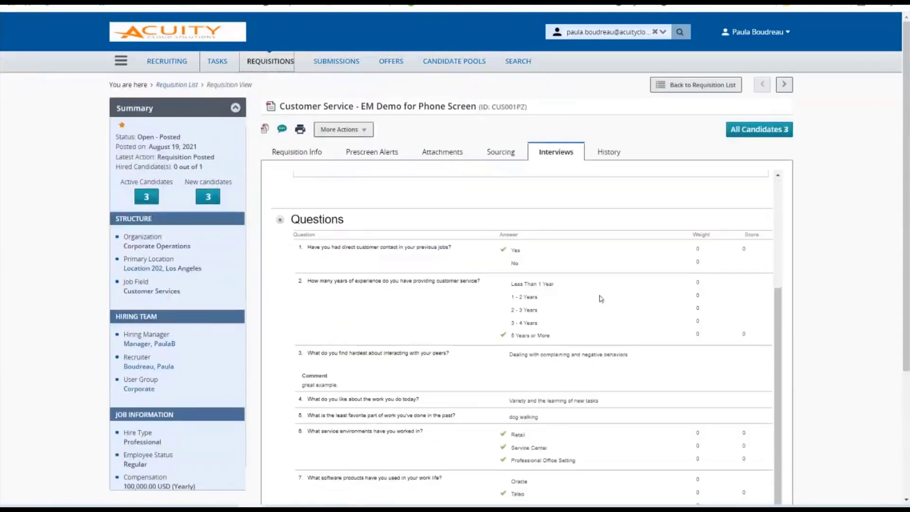
pyautogui.scroll(-3, 555, 295)
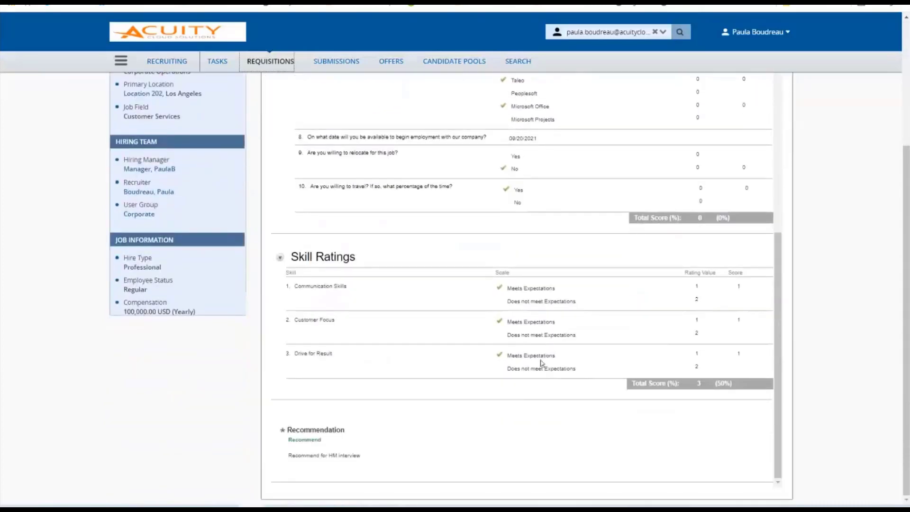
pyautogui.scroll(1, 373, 424)
pyautogui.scroll(12, 374, 424)
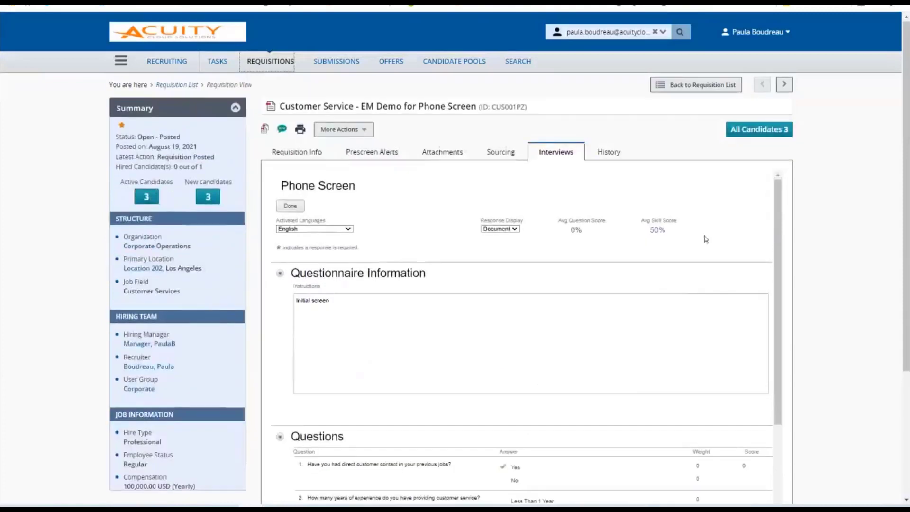
# Open the requisition's full candidate list and show the interviews for the first listed candidate's submission
pyautogui.click(772, 131)
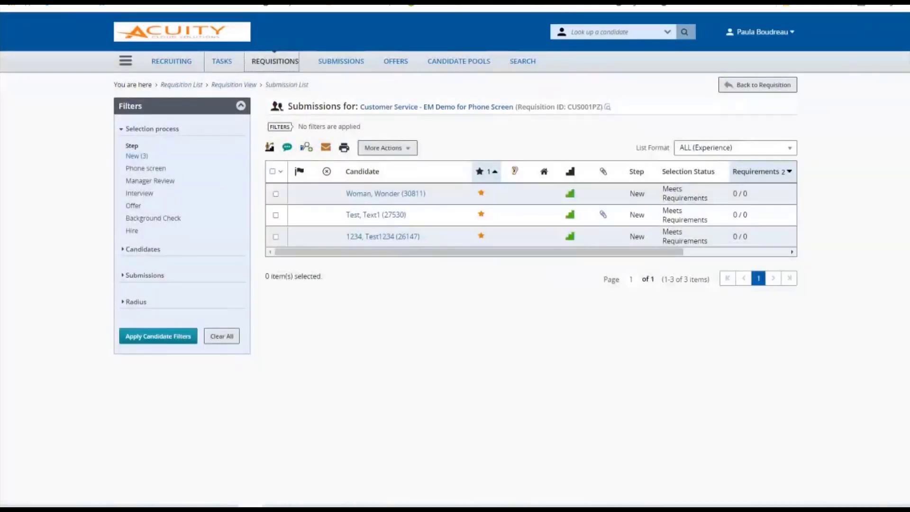
pyautogui.click(364, 195)
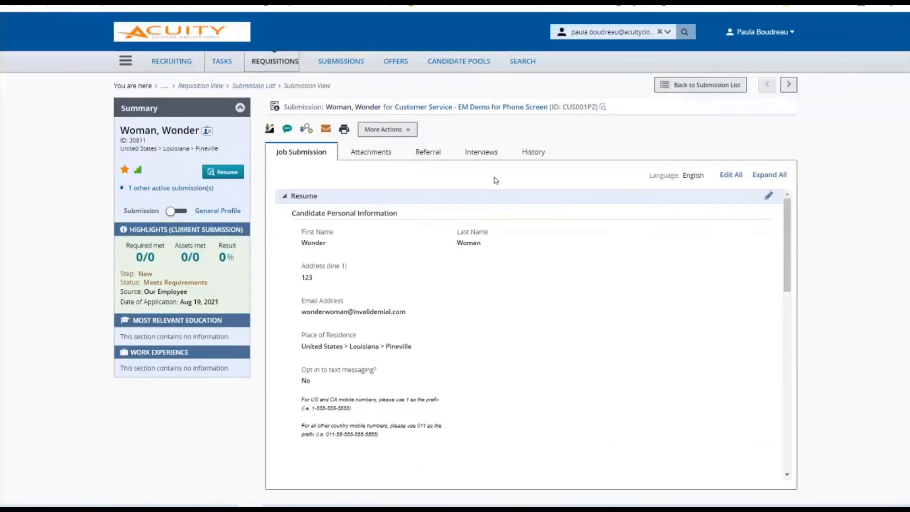
pyautogui.click(481, 152)
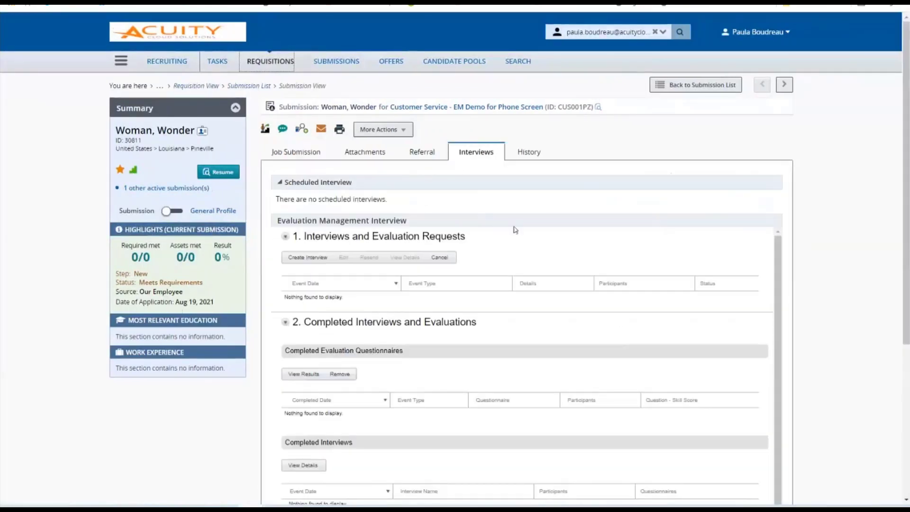
# Start completing the Phone Screen questionnaire attached to the requisition for this candidate
pyautogui.scroll(-5, 571, 246)
pyautogui.scroll(-5, 571, 248)
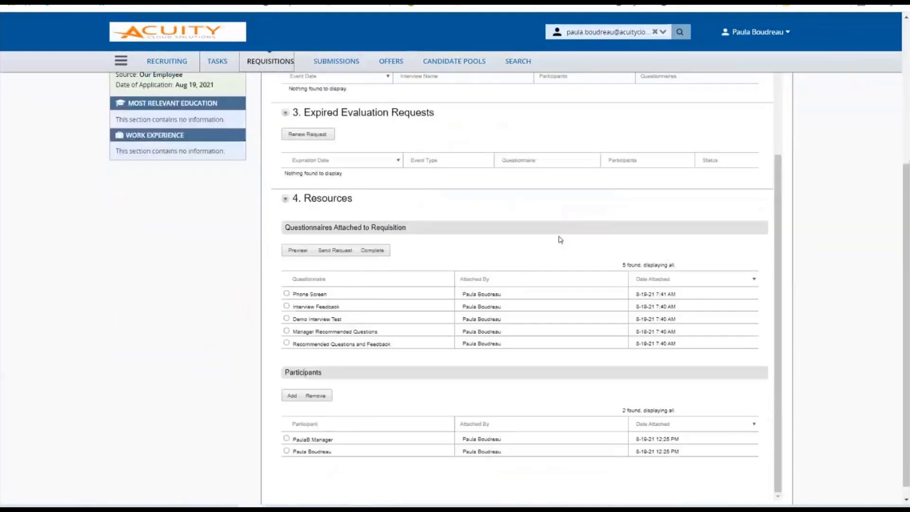
pyautogui.click(287, 294)
pyautogui.click(381, 251)
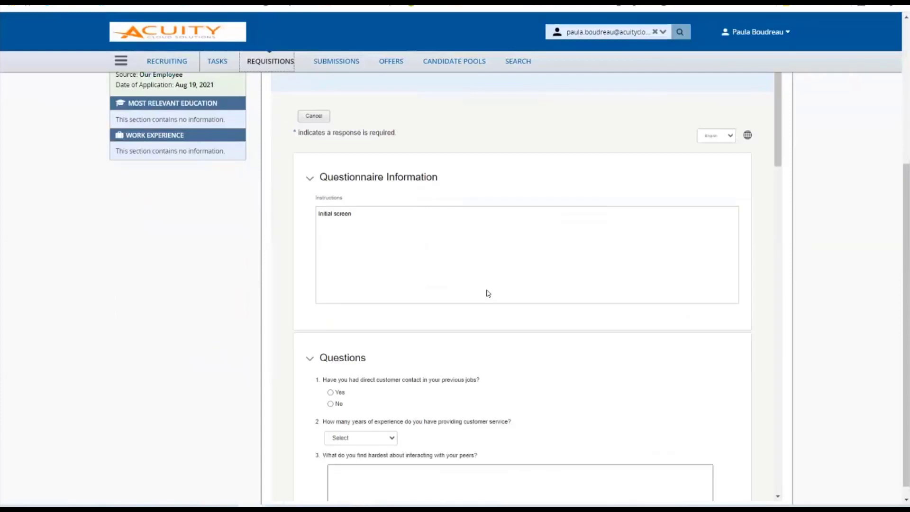
# Answer question 1 with Yes, question 2 with 5 Years or More, and question 3 with "Dealing with negative behaviors"
pyautogui.scroll(-2, 446, 329)
pyautogui.scroll(2, 435, 305)
pyautogui.scroll(-2, 408, 351)
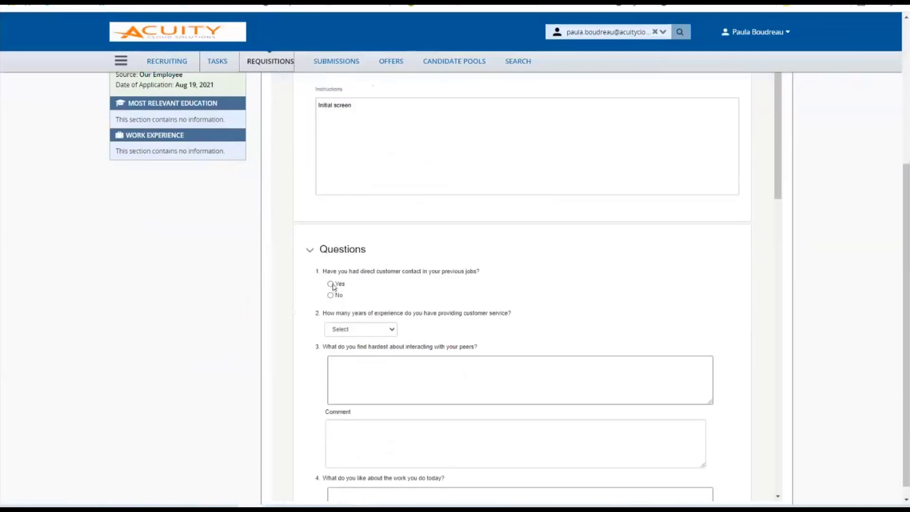
pyautogui.click(330, 284)
pyautogui.click(375, 330)
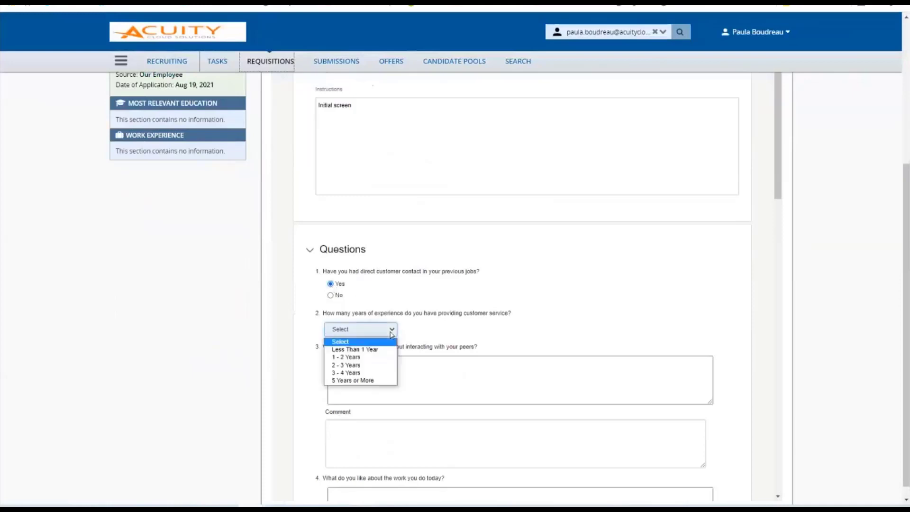
pyautogui.click(369, 381)
pyautogui.click(369, 380)
pyautogui.scroll(-1, 370, 375)
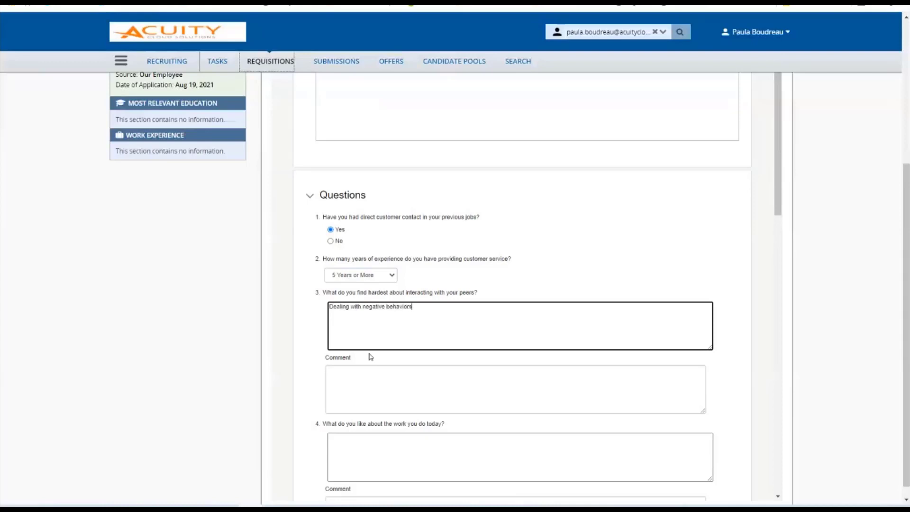
pyautogui.click(364, 370)
# Answer question 4 with "asdfads" and the comment "adsfsda", and question 5 with "asdfa"
pyautogui.scroll(-2, 373, 285)
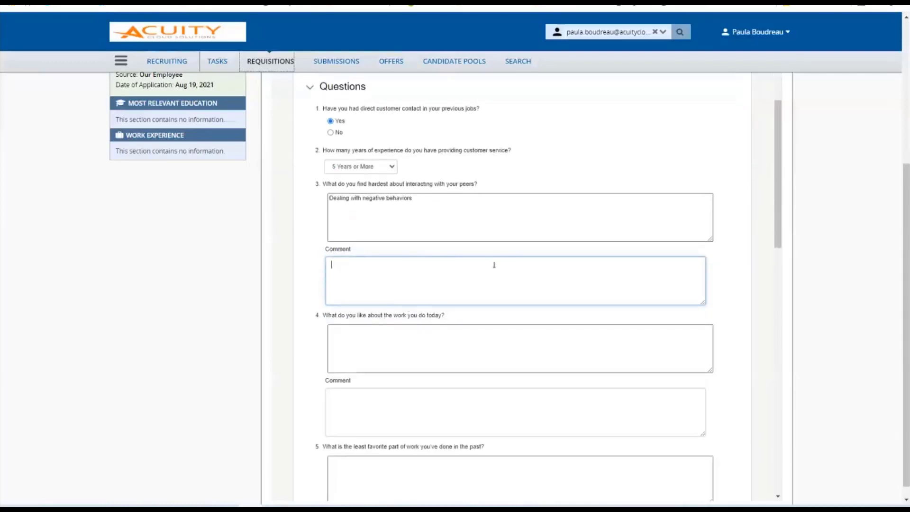
pyautogui.click(393, 338)
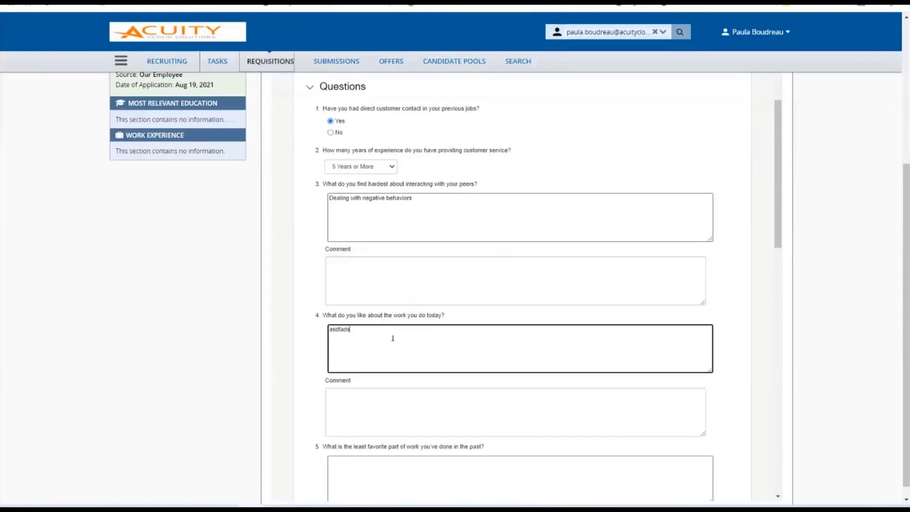
pyautogui.scroll(-2, 374, 317)
pyautogui.click(357, 296)
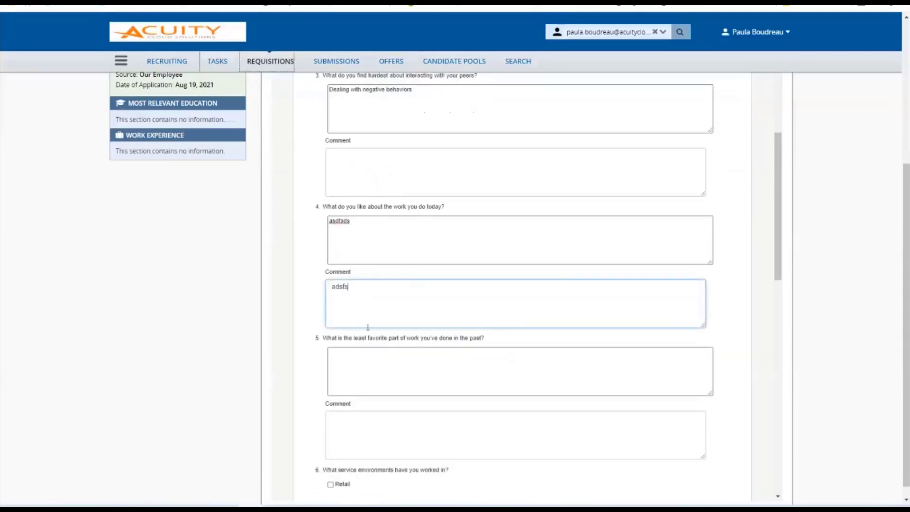
pyautogui.write('da')
pyautogui.click(392, 353)
pyautogui.scroll(-1, 392, 350)
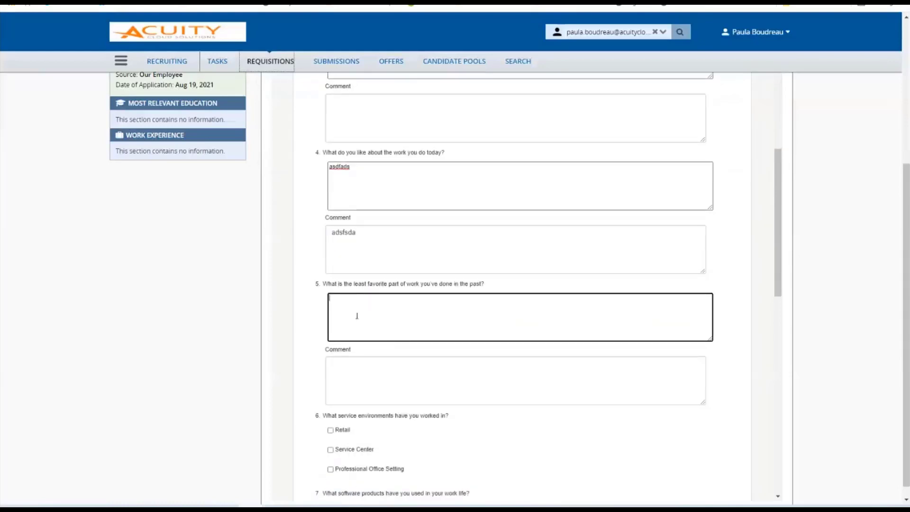
# Select Retail, Service Center and Professional Office Setting as service environments, and Taleo as the software product used
pyautogui.scroll(-2, 397, 378)
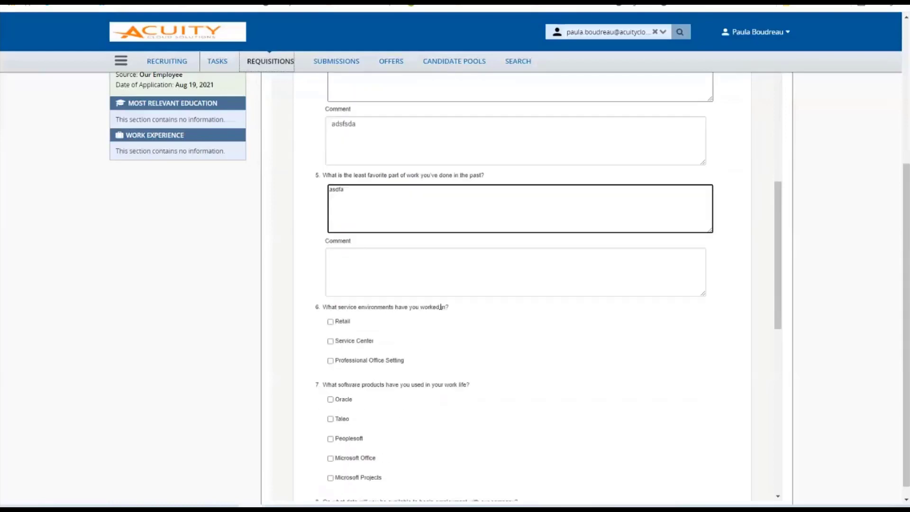
pyautogui.click(331, 322)
pyautogui.click(331, 342)
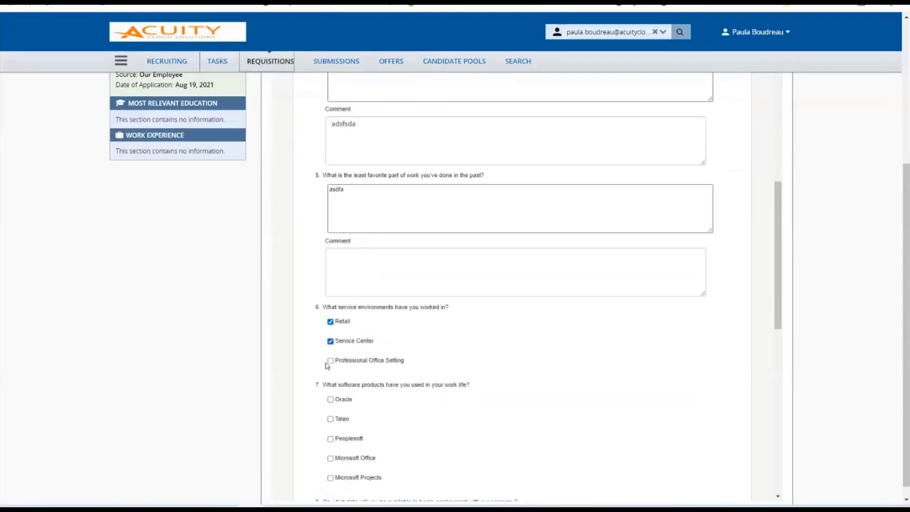
pyautogui.click(331, 361)
pyautogui.scroll(-2, 422, 348)
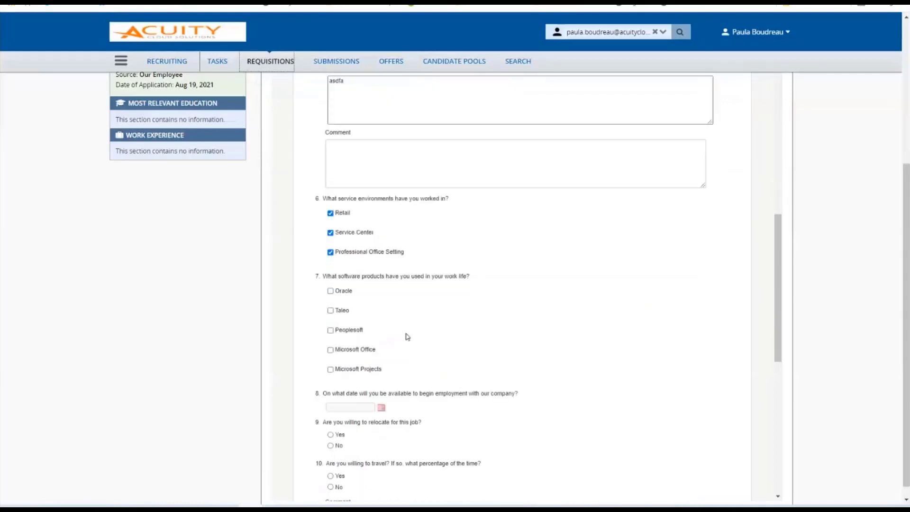
pyautogui.click(331, 311)
# Set the employment availability date to 09/20/2021 and answer Yes to both the relocation and travel questions
pyautogui.scroll(-2, 447, 321)
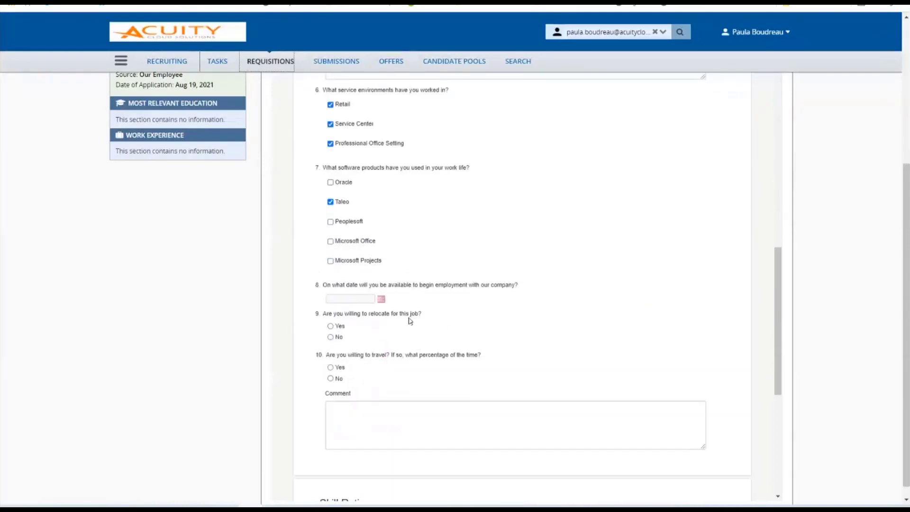
pyautogui.click(381, 299)
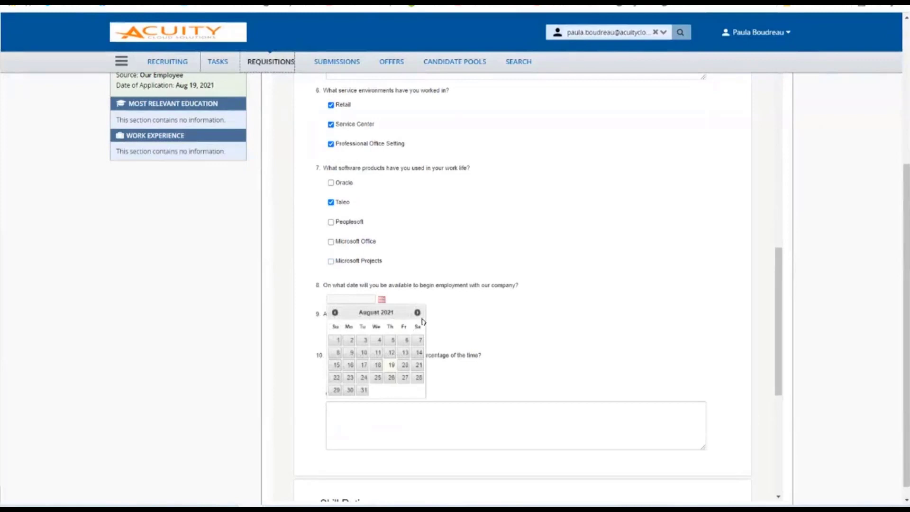
pyautogui.click(417, 313)
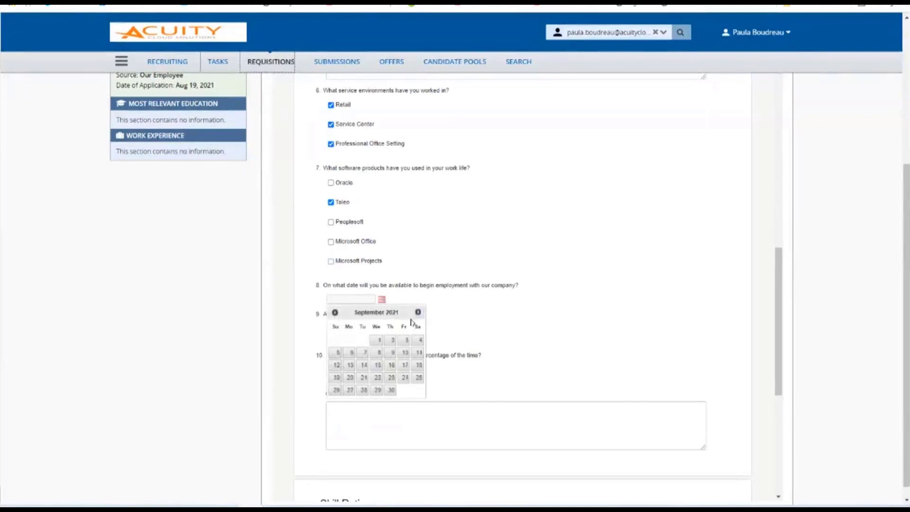
pyautogui.click(350, 378)
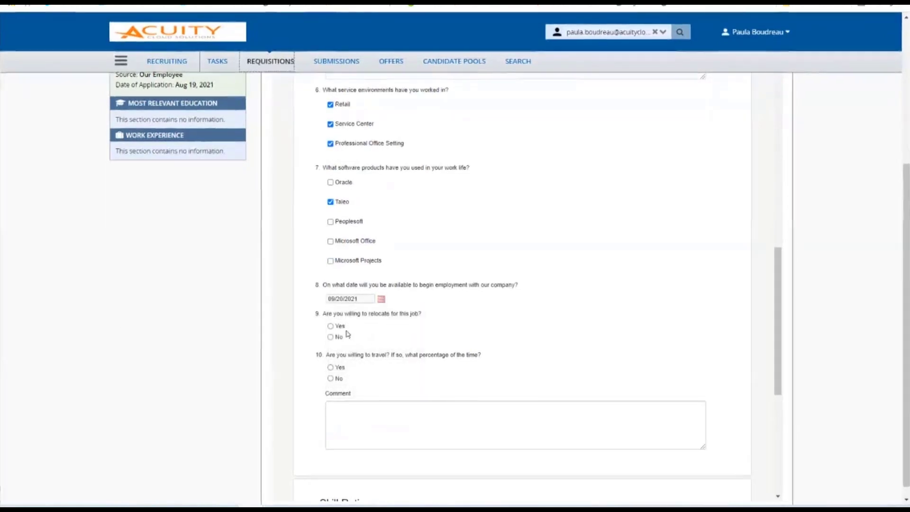
pyautogui.click(332, 327)
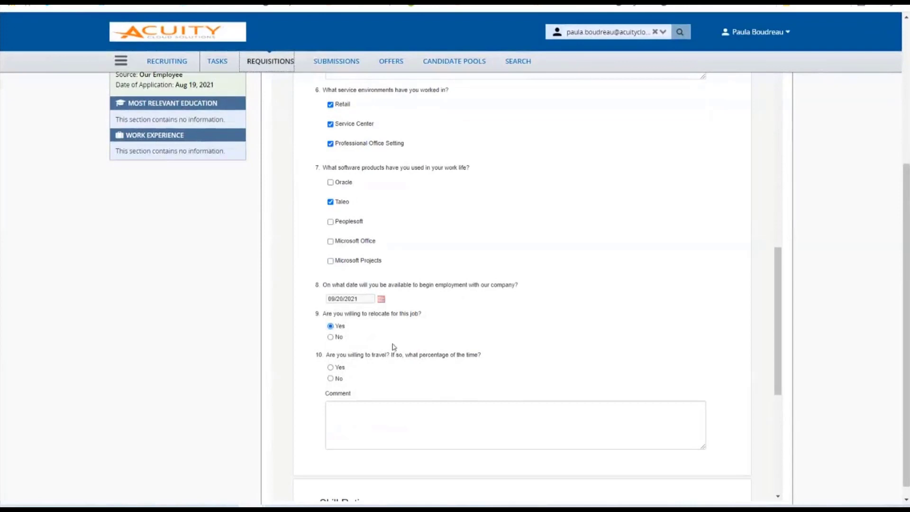
pyautogui.scroll(-2, 393, 345)
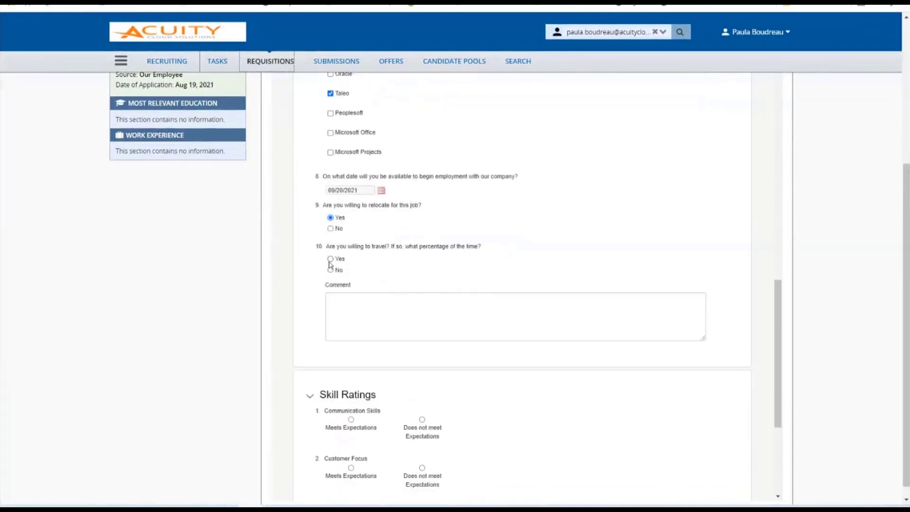
pyautogui.click(370, 306)
# Rate Communication Skills, Customer Focus and Drive for Result as Meets Expectations
pyautogui.scroll(-2, 379, 296)
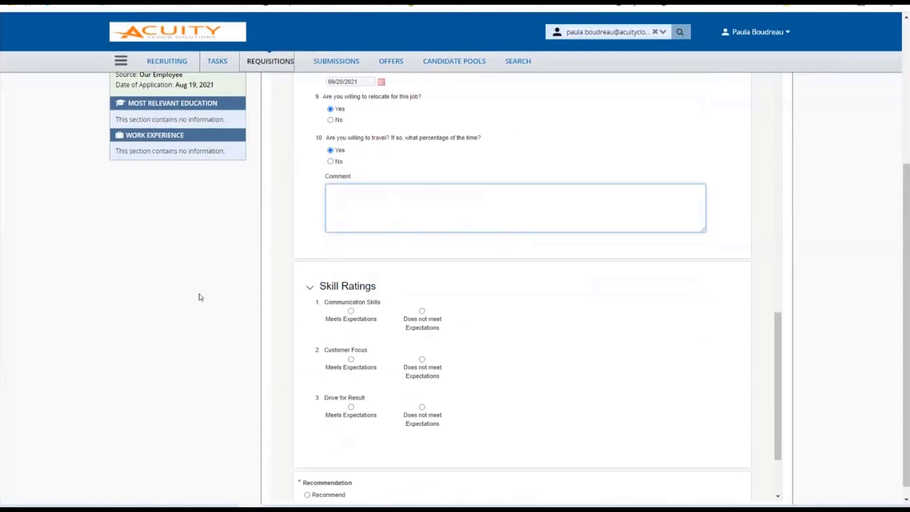
pyautogui.click(351, 311)
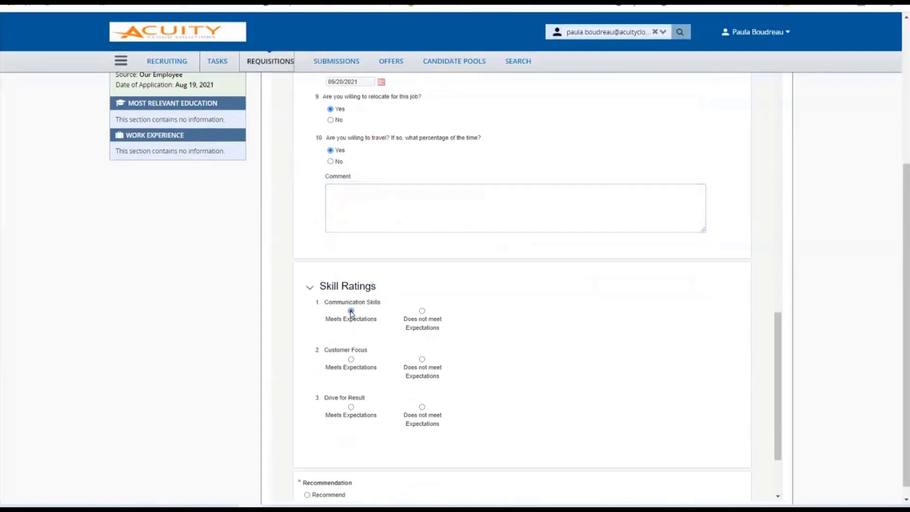
pyautogui.click(351, 360)
pyautogui.click(351, 407)
# Mark the candidate as Recommend with the comment "recommend for HM Interview" and submit the evaluation
pyautogui.scroll(-2, 593, 343)
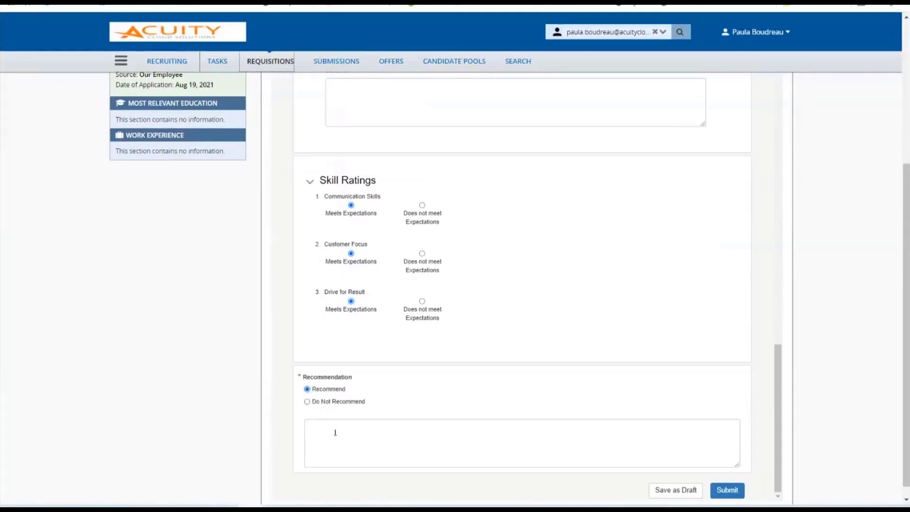
pyautogui.click(336, 433)
pyautogui.write('reco')
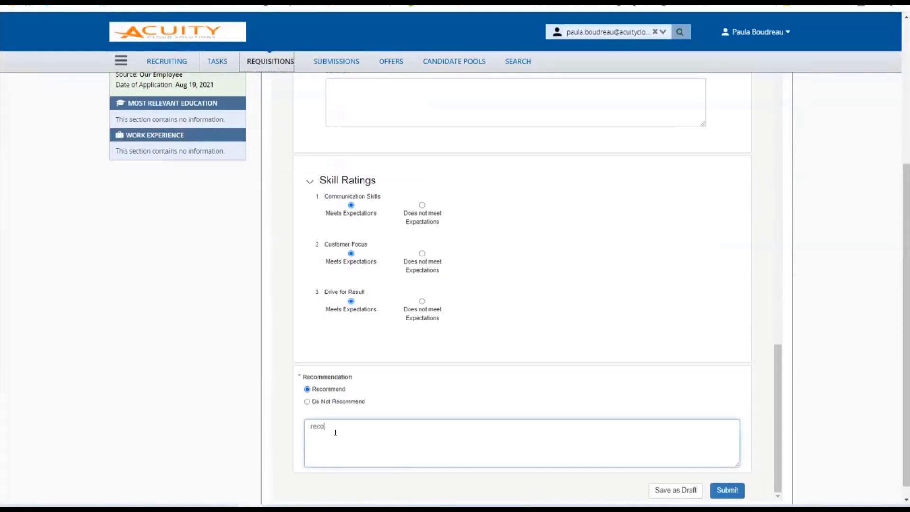
pyautogui.write('mmend for HM Interview')
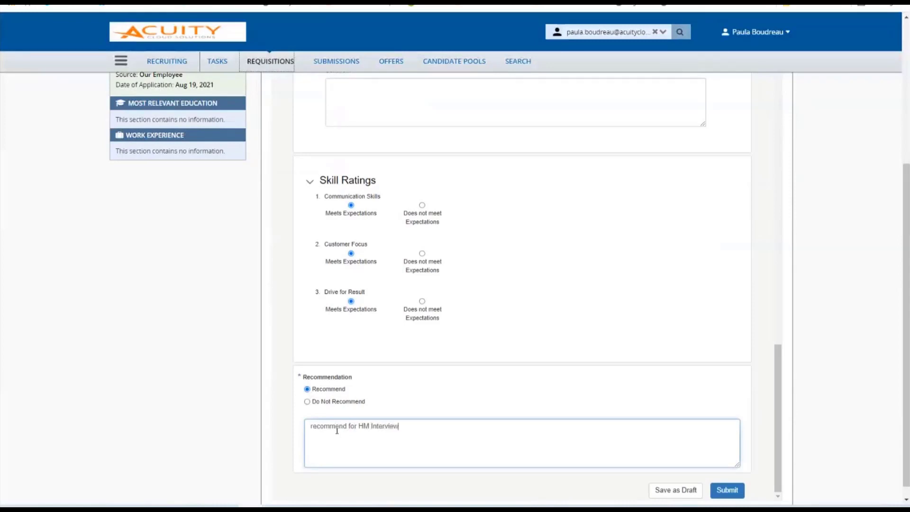
pyautogui.click(741, 493)
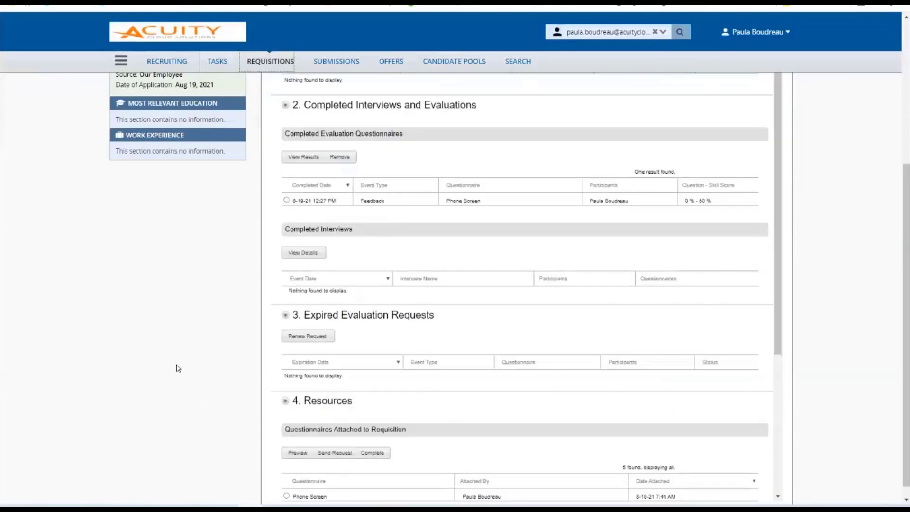
# Review the results of the candidate's completed Phone Screen questionnaire and return to the submission's interviews overview
pyautogui.scroll(5, 178, 368)
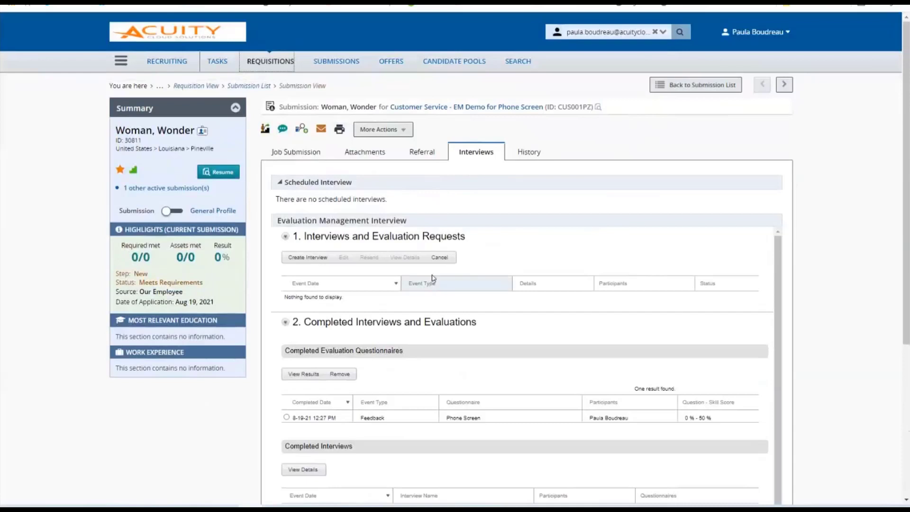
pyautogui.scroll(-1, 429, 284)
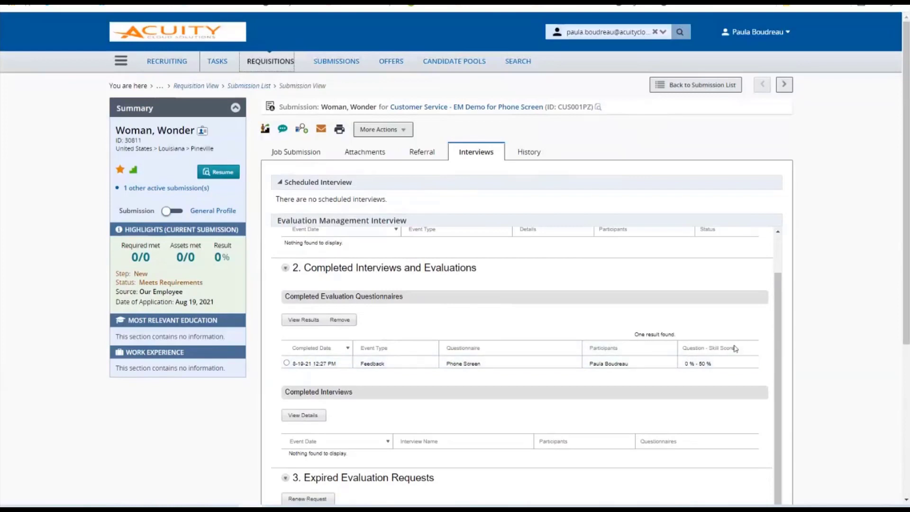
pyautogui.click(287, 363)
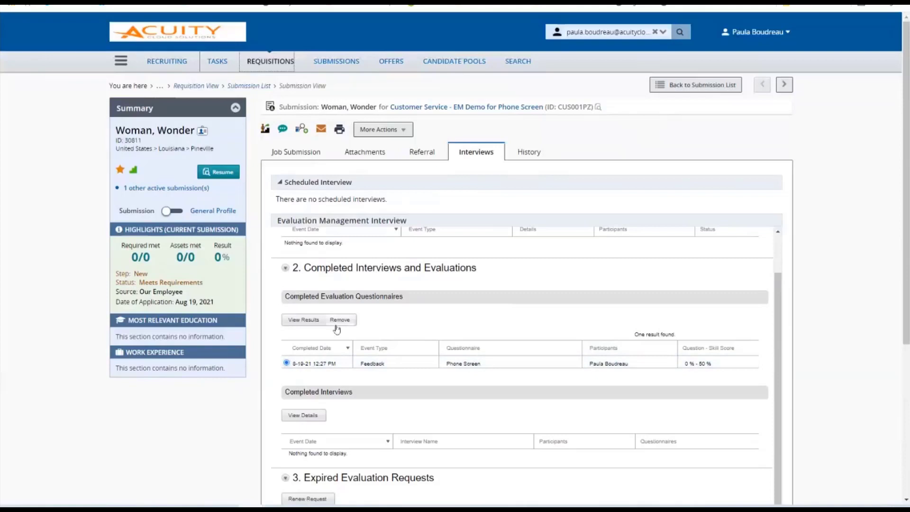
pyautogui.click(301, 321)
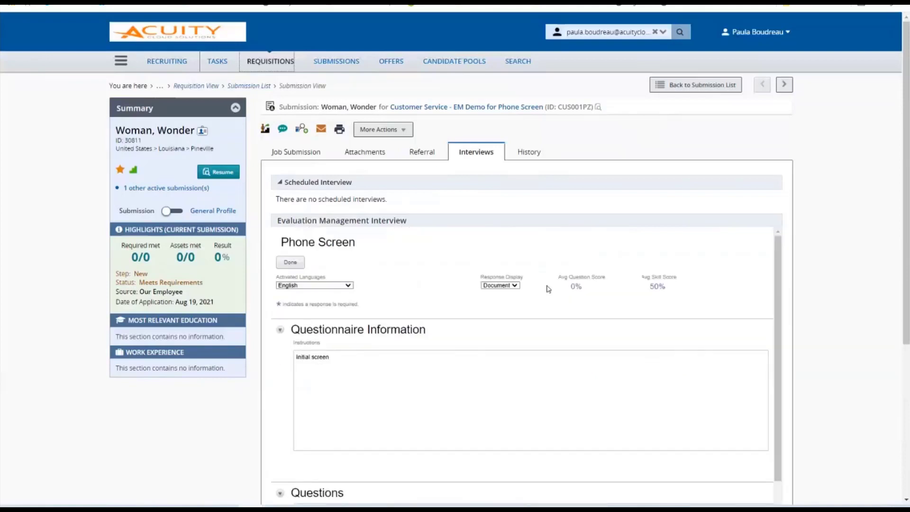
pyautogui.scroll(-5, 561, 290)
pyautogui.scroll(5, 563, 290)
pyautogui.click(474, 153)
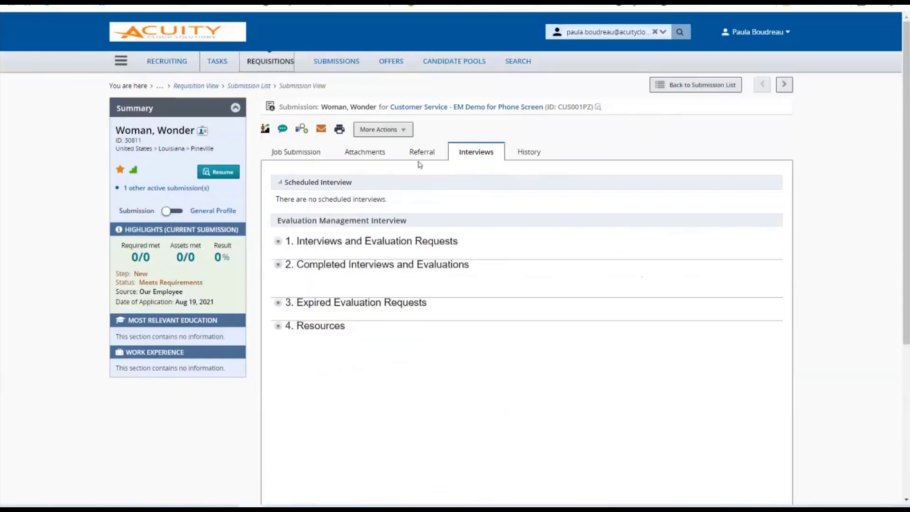
# Open the Customer Service - EM Demo for Phone Screen requisition and review its completed interviews and evaluations
pyautogui.click(484, 108)
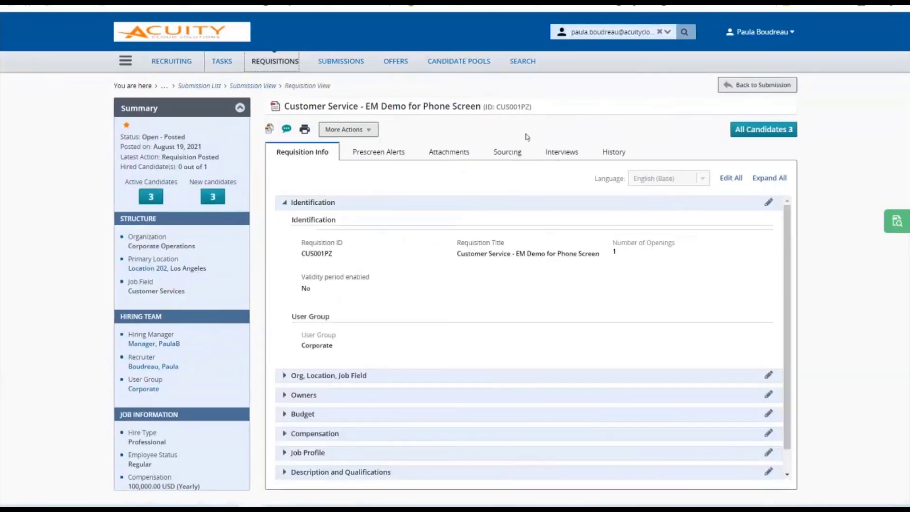
pyautogui.click(567, 155)
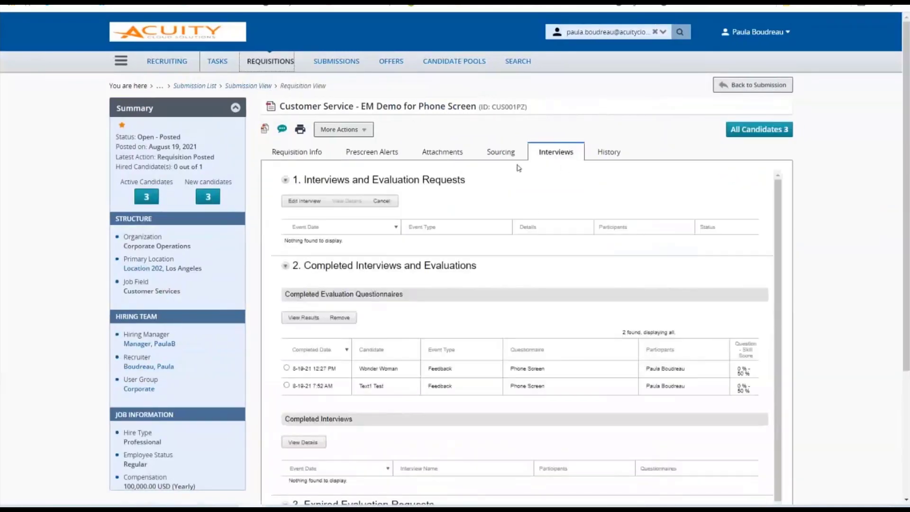
pyautogui.scroll(-2, 586, 189)
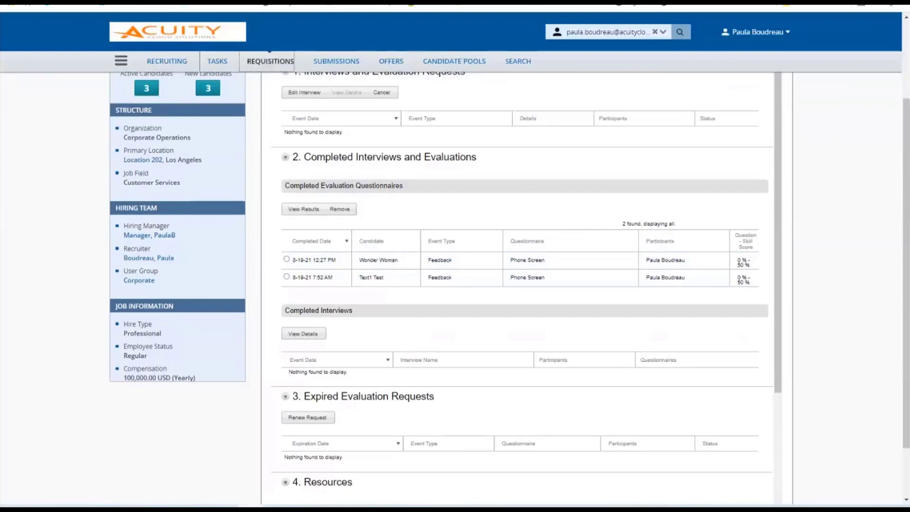
pyautogui.scroll(3, 508, 207)
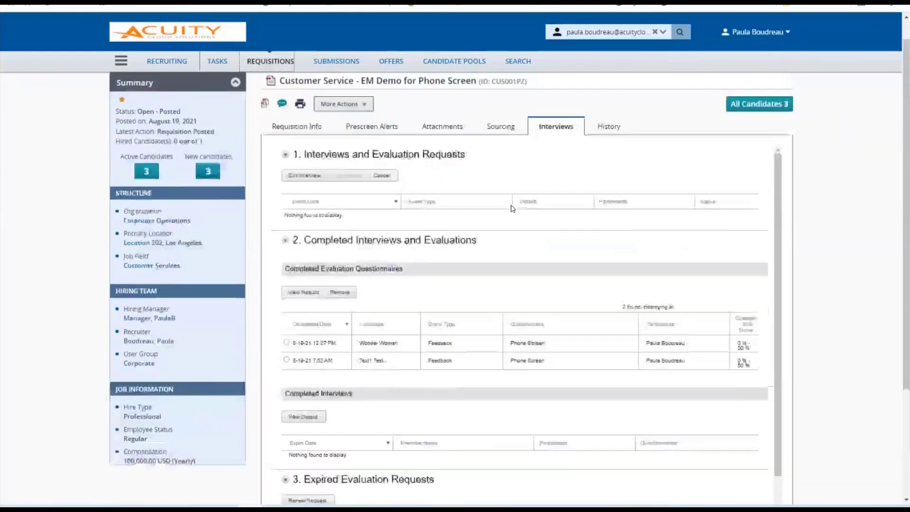